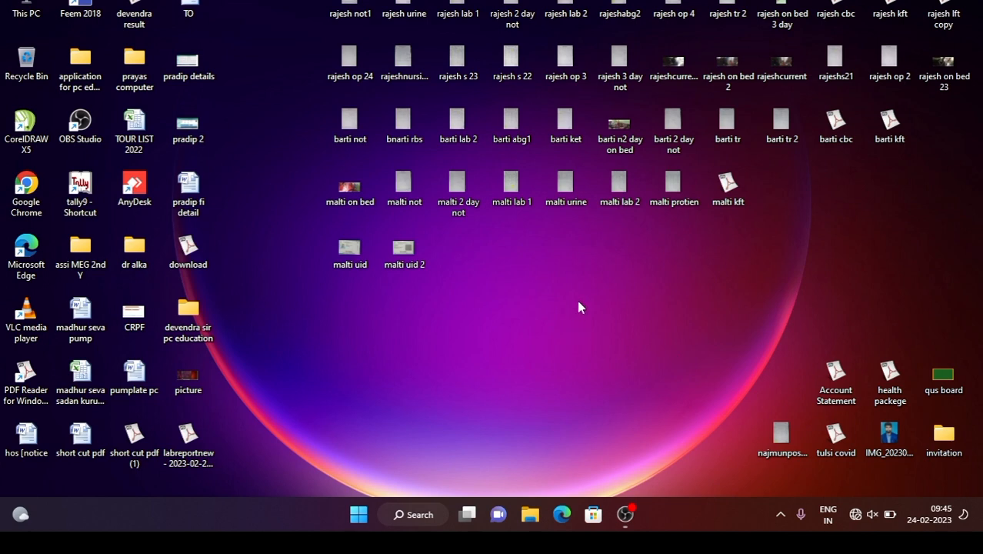
Launch Microsoft Word by running the winword command
key("super+r")
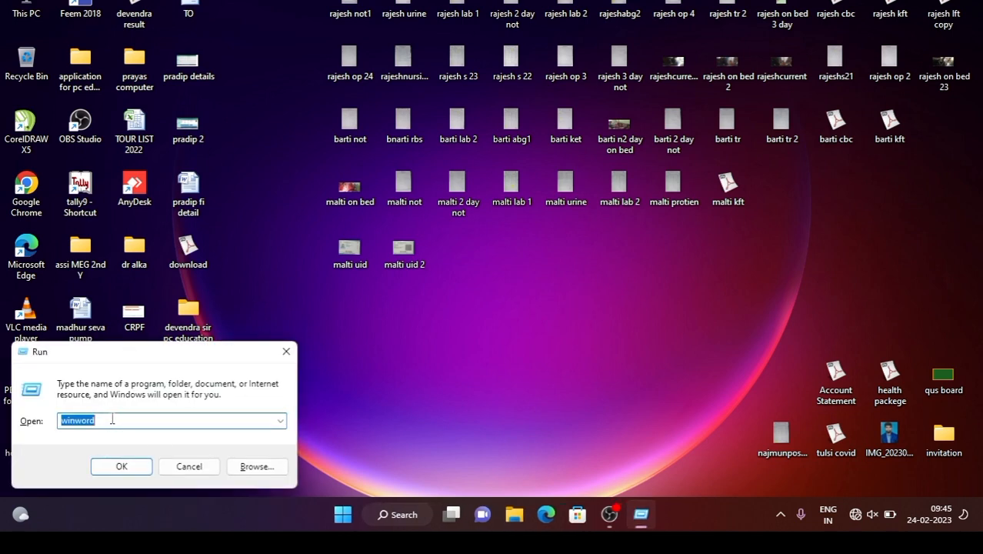
left_click_drag(112, 420, 68, 419)
key("BackSpace")
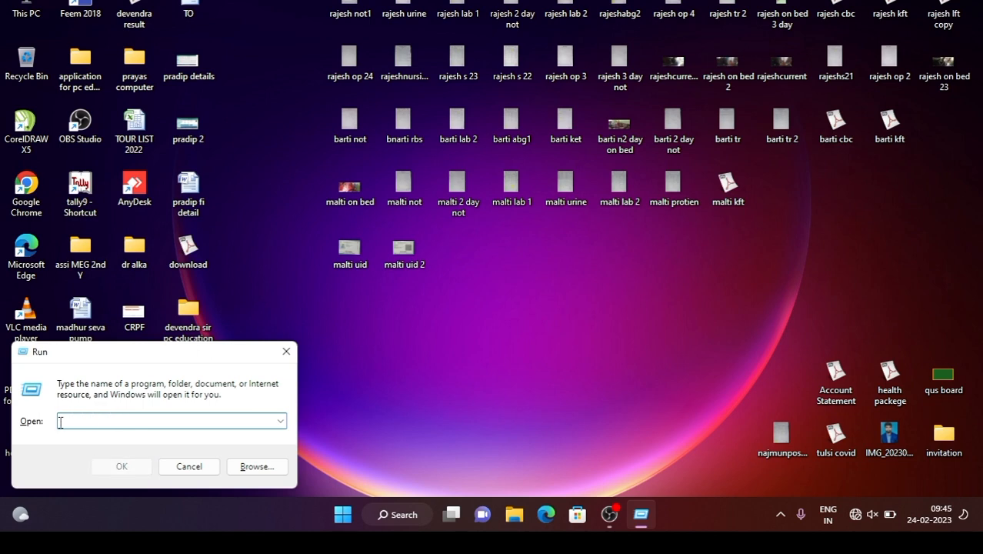
type("winwor")
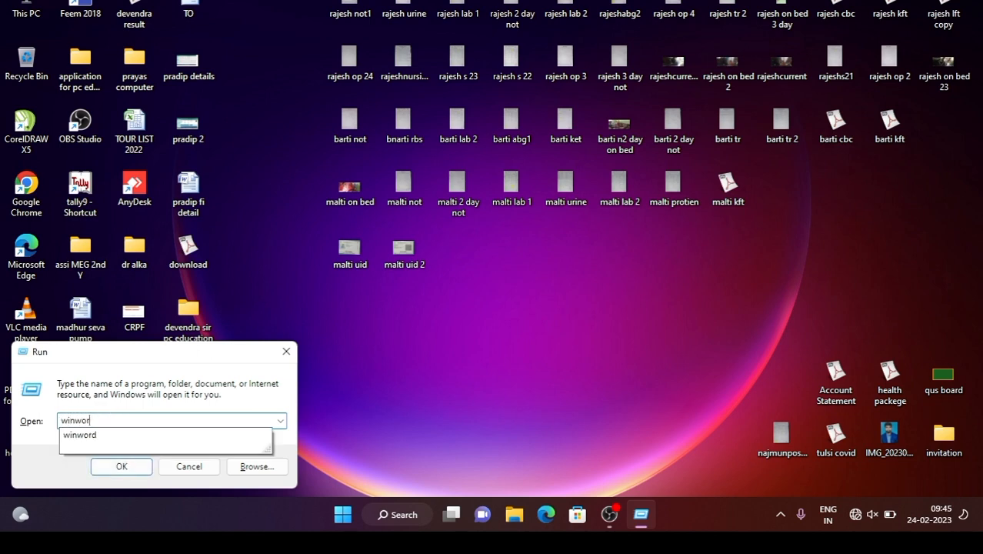
type("d")
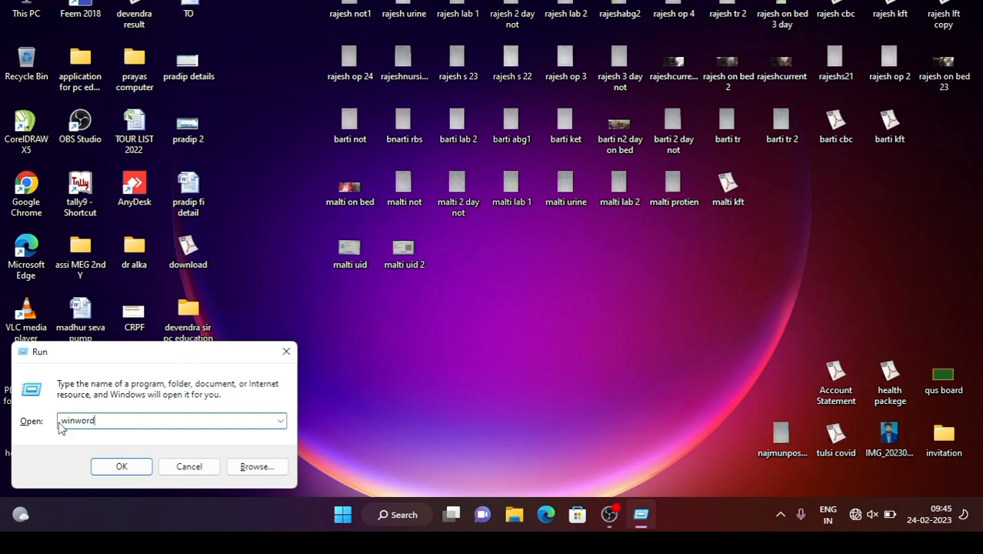
left_click(121, 466)
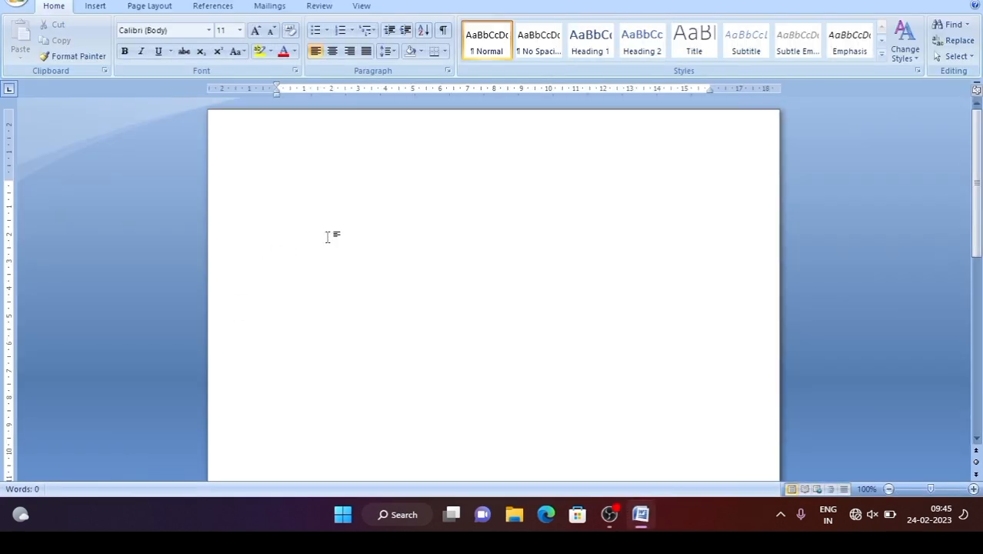
Reduce the blank document's top margin so the text starts closer to the page's upper edge
left_click_drag(10, 180, 10, 130)
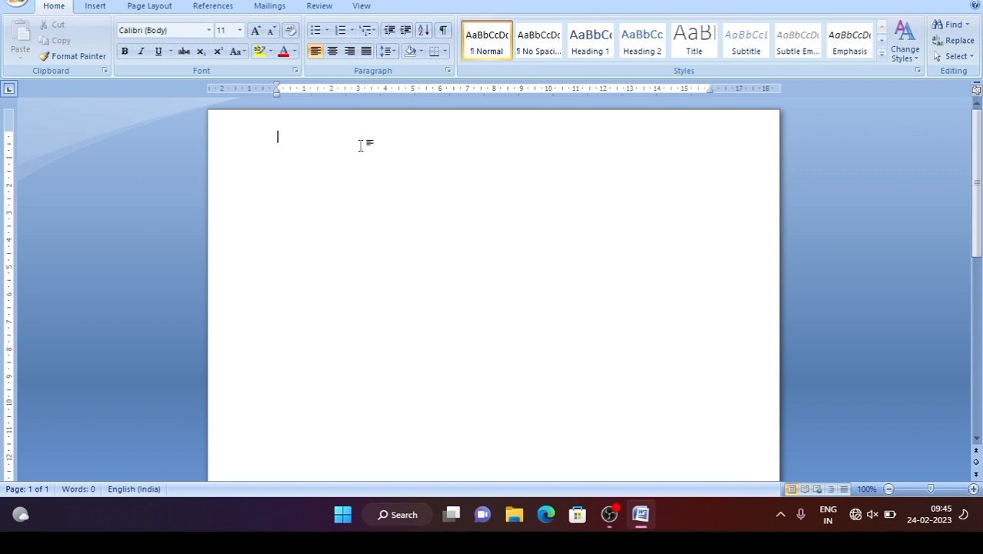
left_click(93, 7)
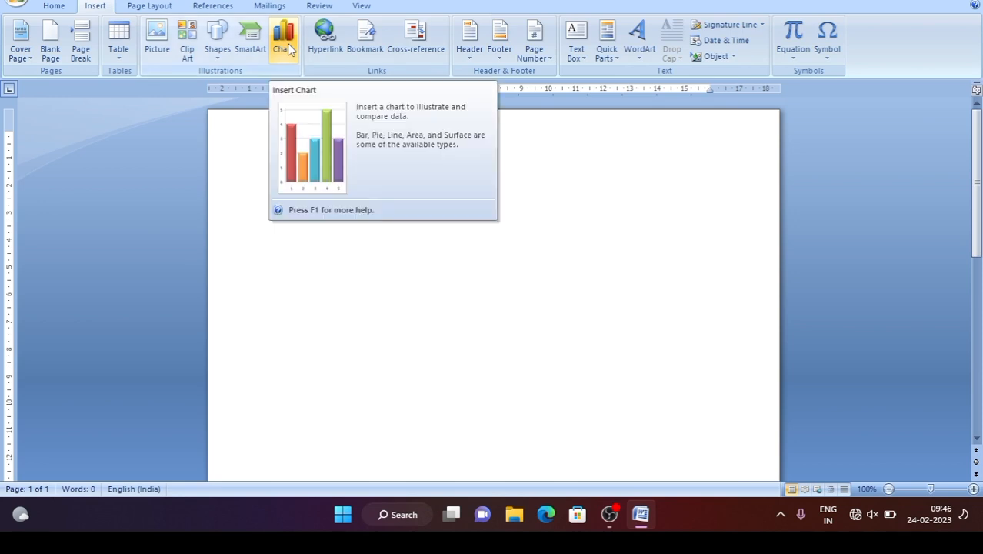
left_click(250, 193)
left_click(298, 143)
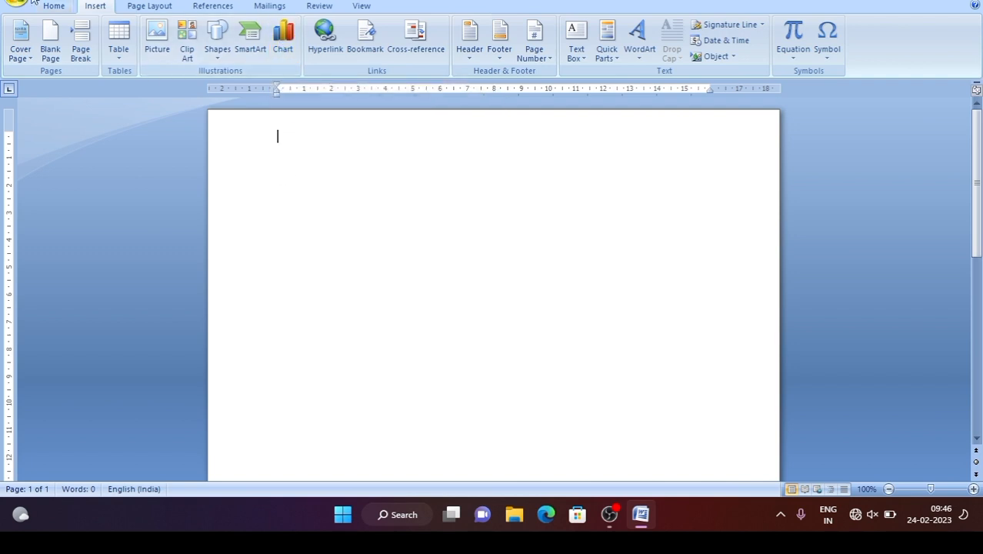
Increase the font size to 22 for the empty first line of the document
left_click(52, 6)
left_click(256, 30)
left_click(256, 31)
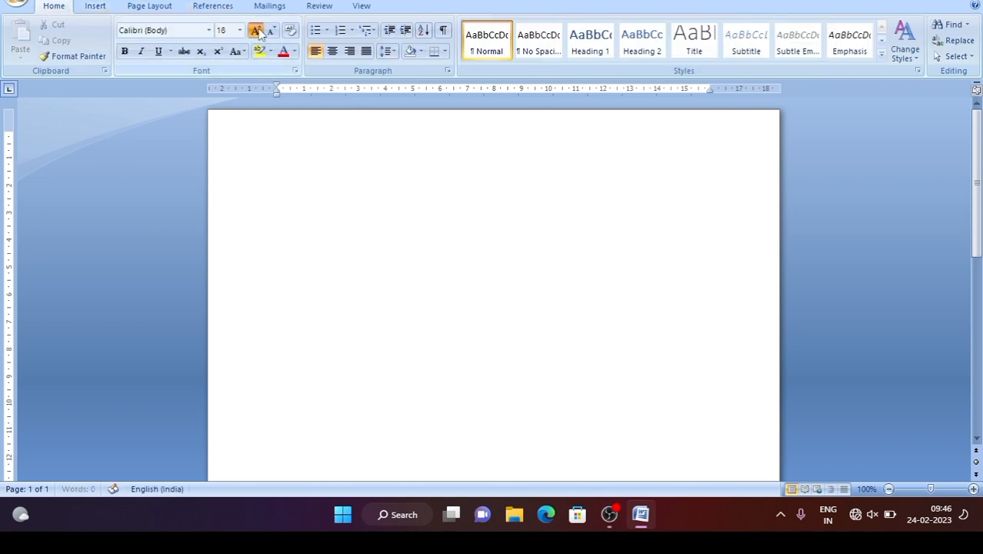
left_click(256, 31)
left_click(256, 31)
left_click(256, 31)
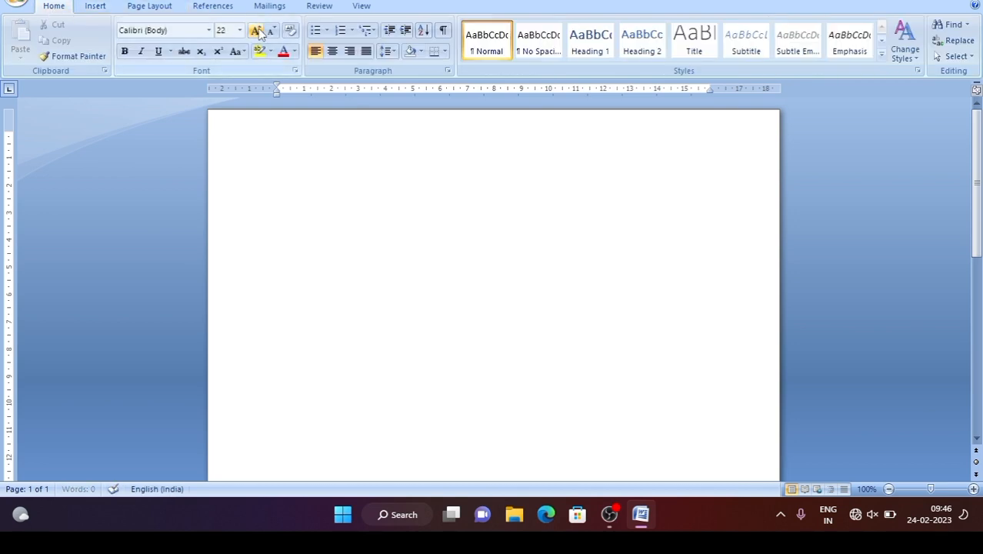
Insert a table of eight columns and two rows, shift it slightly down the page, and enlarge it in width and height
left_click(94, 6)
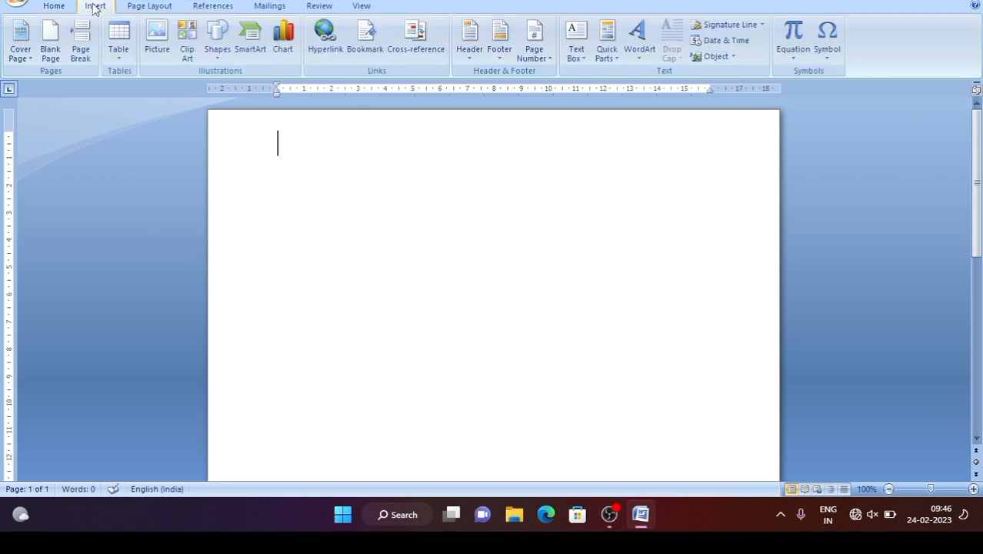
left_click(120, 59)
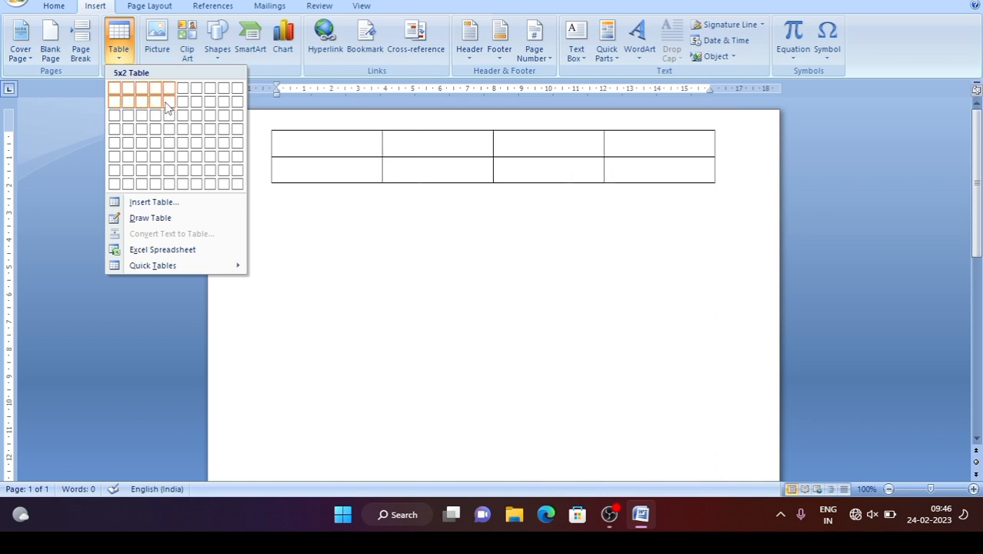
left_click(210, 105)
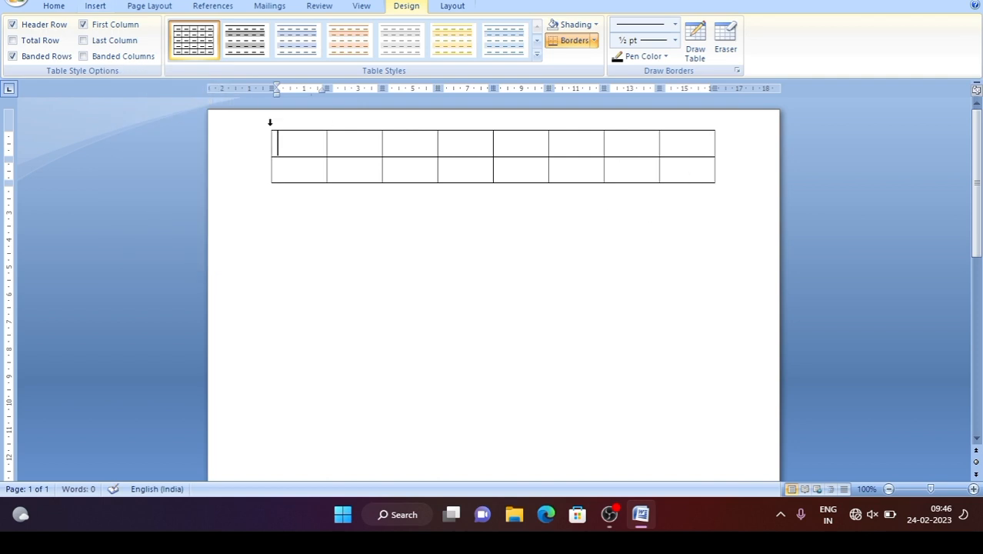
left_click_drag(267, 126, 266, 148)
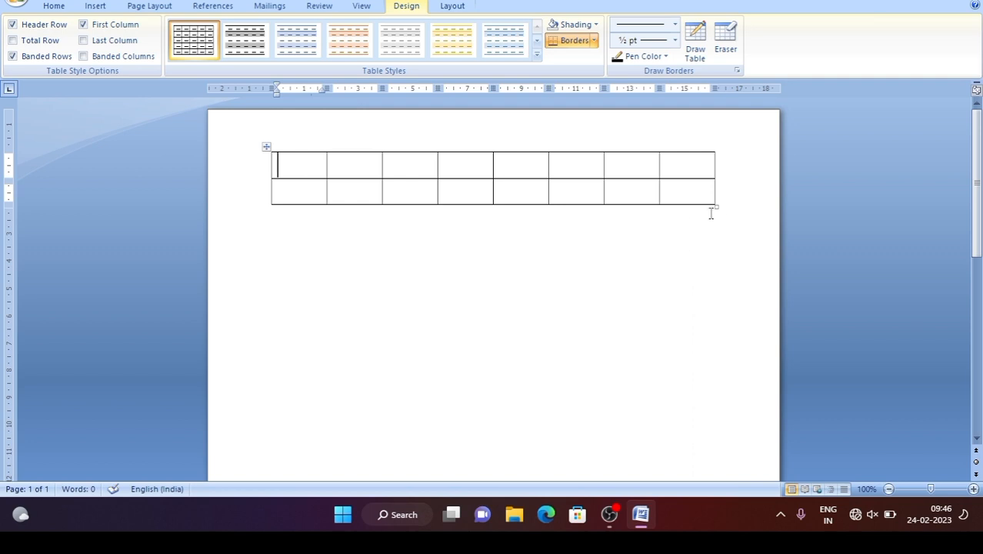
left_click_drag(716, 206, 744, 244)
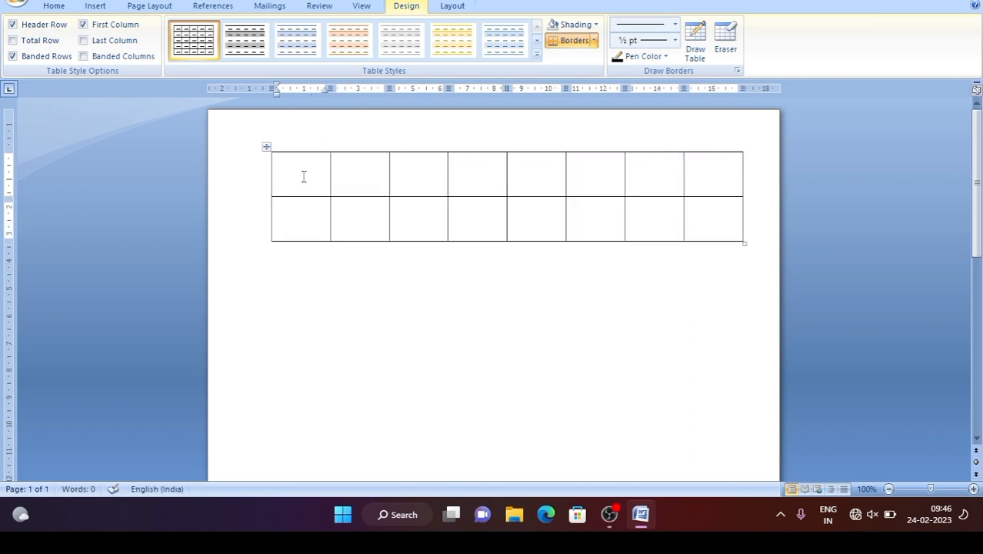
Label the two rows in the table's first column "Day" and "income"
type("Day")
left_click(292, 214)
type("income")
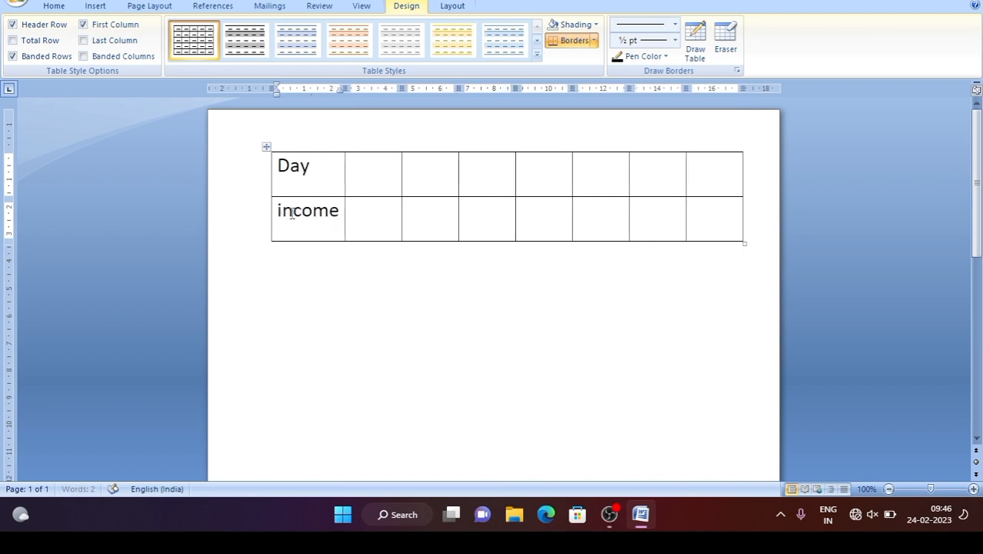
left_click(367, 174)
Format the text of the whole table as bold at font size 16
left_click_drag(722, 219, 323, 174)
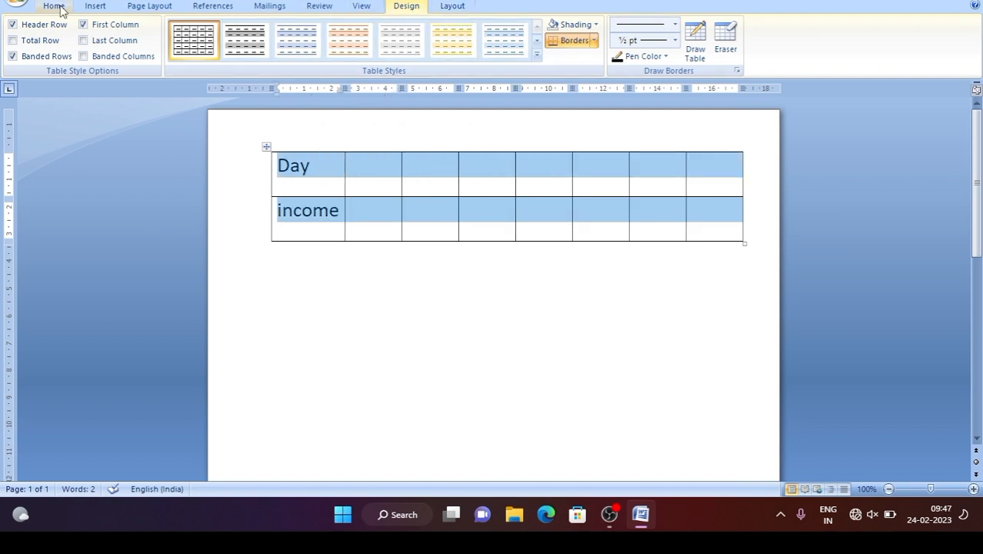
left_click(53, 6)
left_click(271, 31)
left_click(271, 31)
left_click(271, 30)
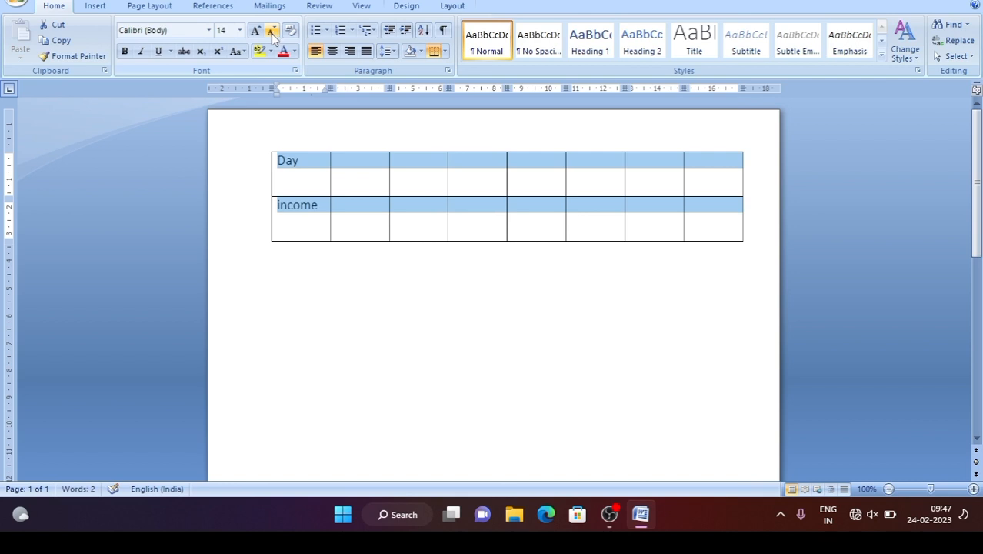
left_click(125, 51)
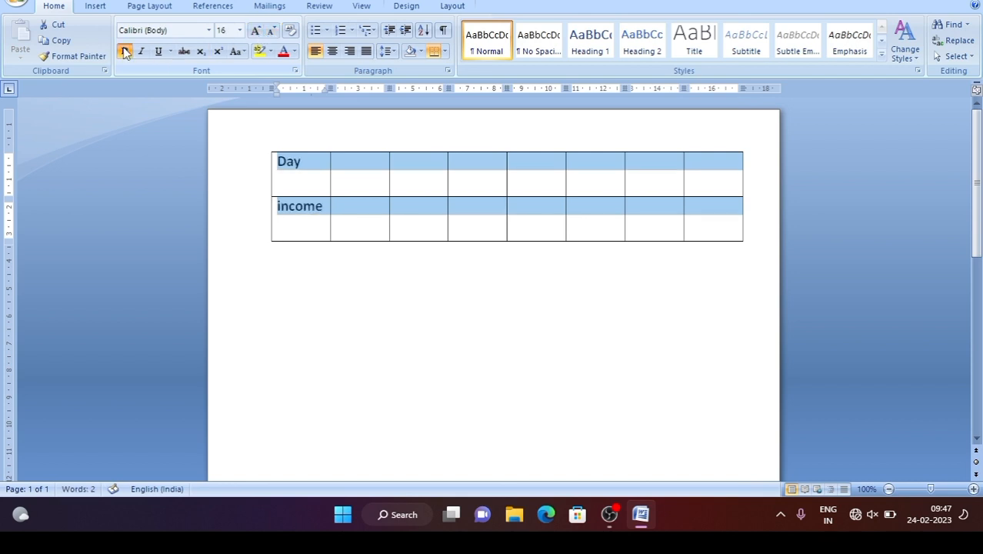
Enlarge the table slightly further toward the page's right edge
left_click(696, 177)
left_click_drag(750, 245, 760, 250)
left_click(349, 184)
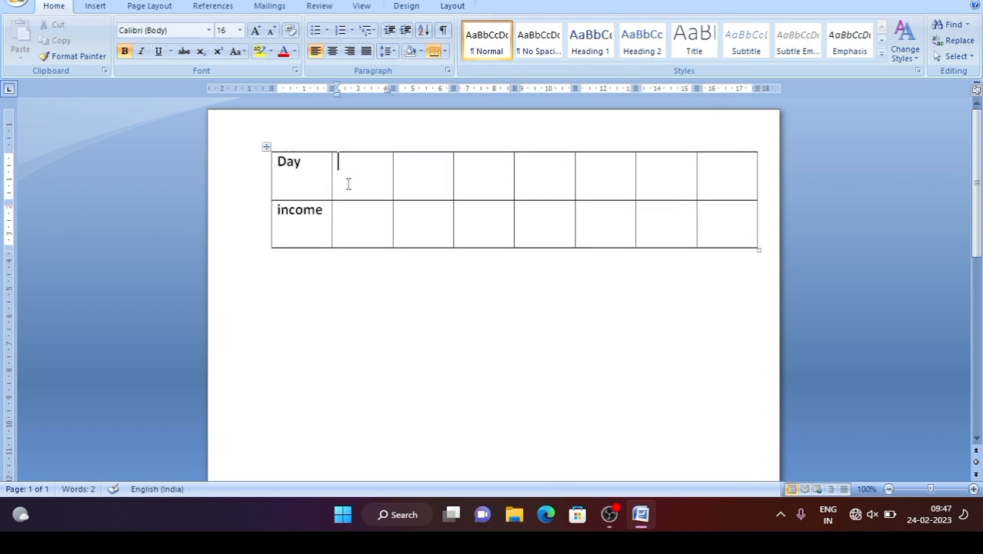
Center the contents of all table cells both horizontally and vertically
left_click_drag(724, 218, 303, 170)
left_click(440, 8)
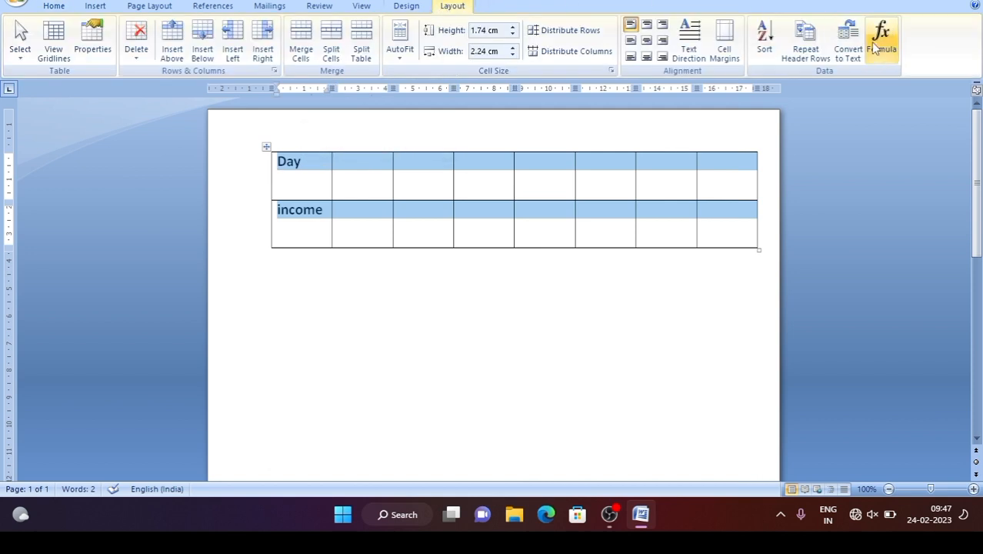
left_click(647, 42)
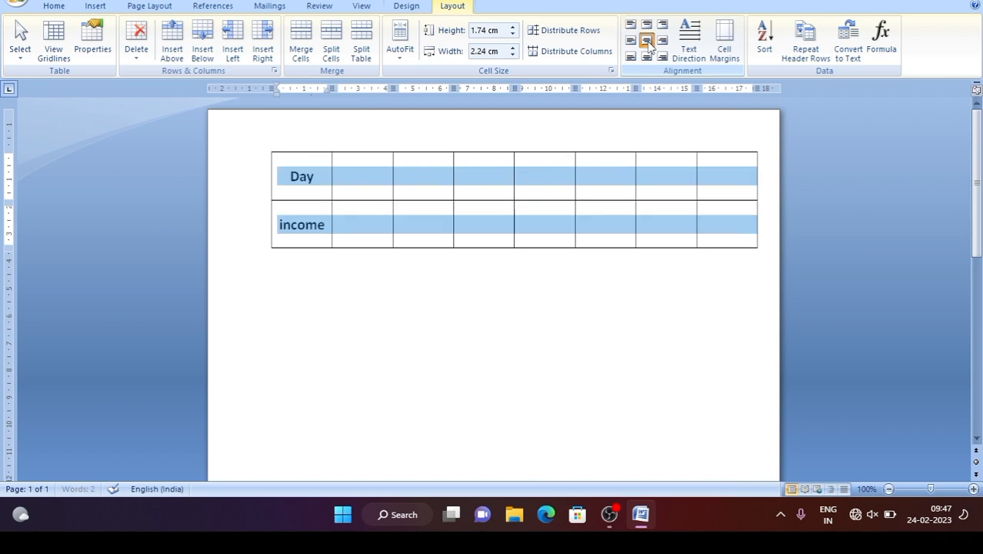
Enter Sunday, Monday and Tuesday in the cells following "Day" in the header row
left_click(360, 177)
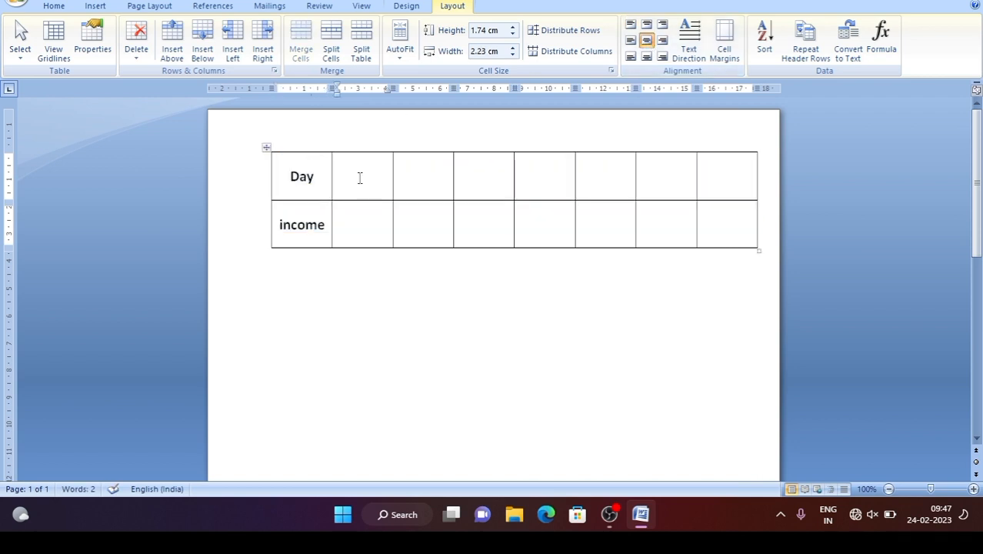
type("sunday")
key("Tab")
type("monday")
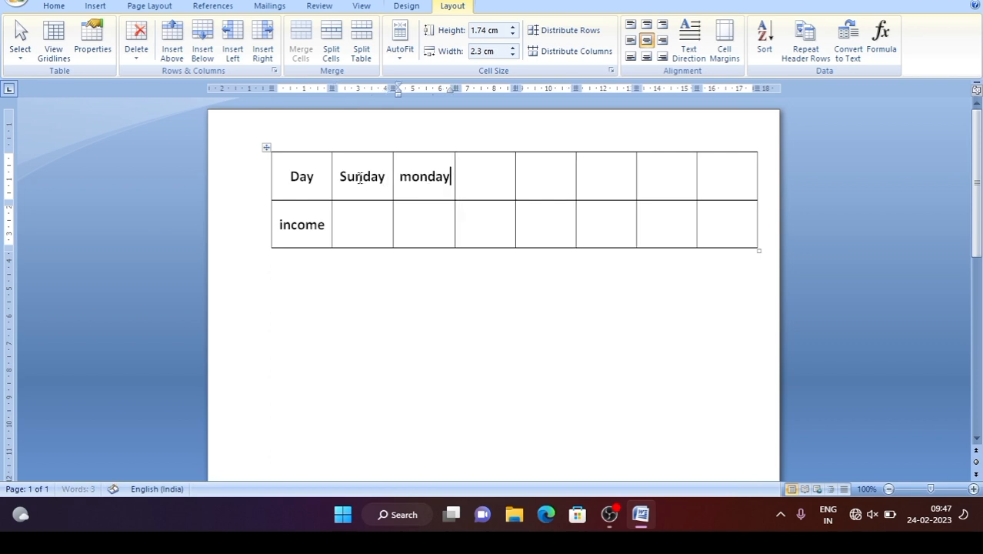
key("Tab")
type("tue")
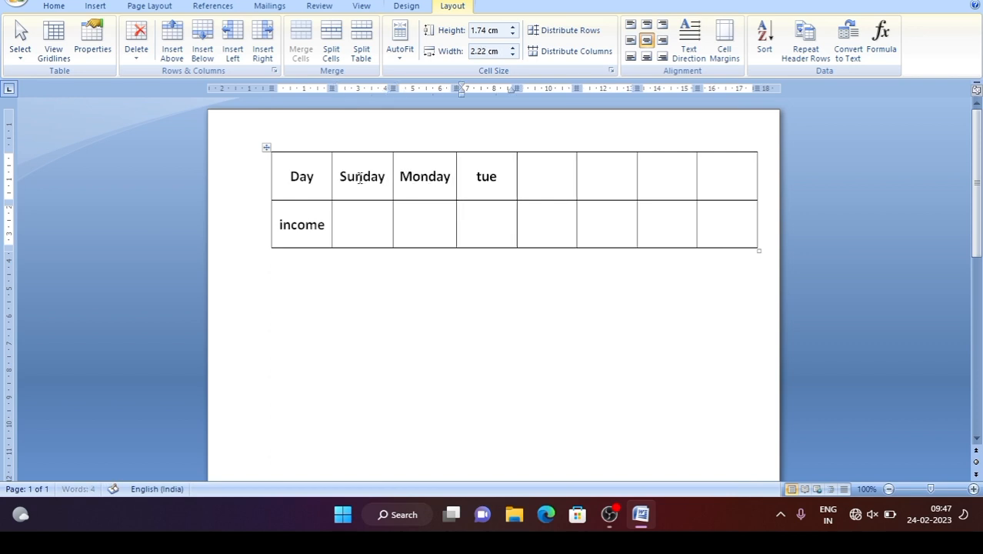
type("sday")
key("Tab")
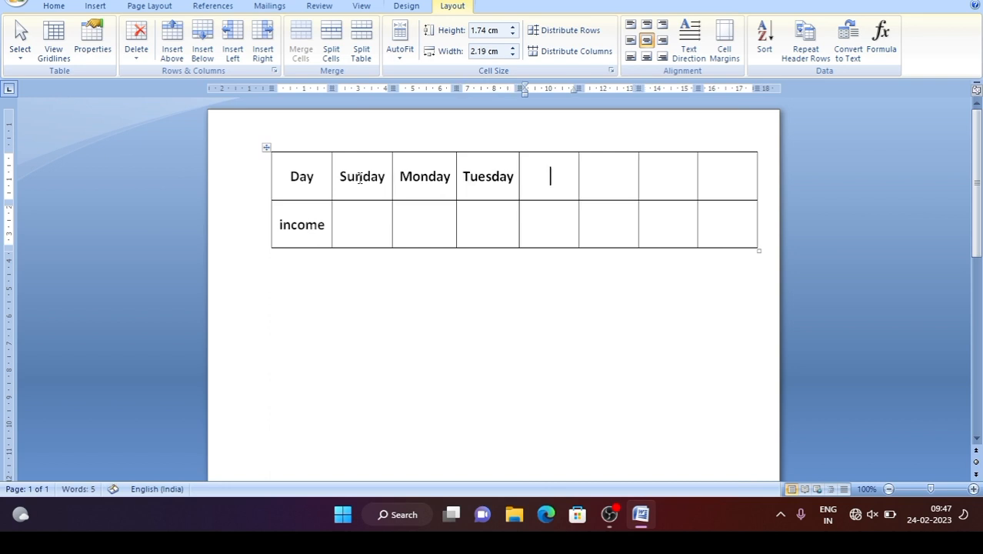
Fill the remaining header cells with Wednesday, Thursday, Friday and saturday
type("wednes")
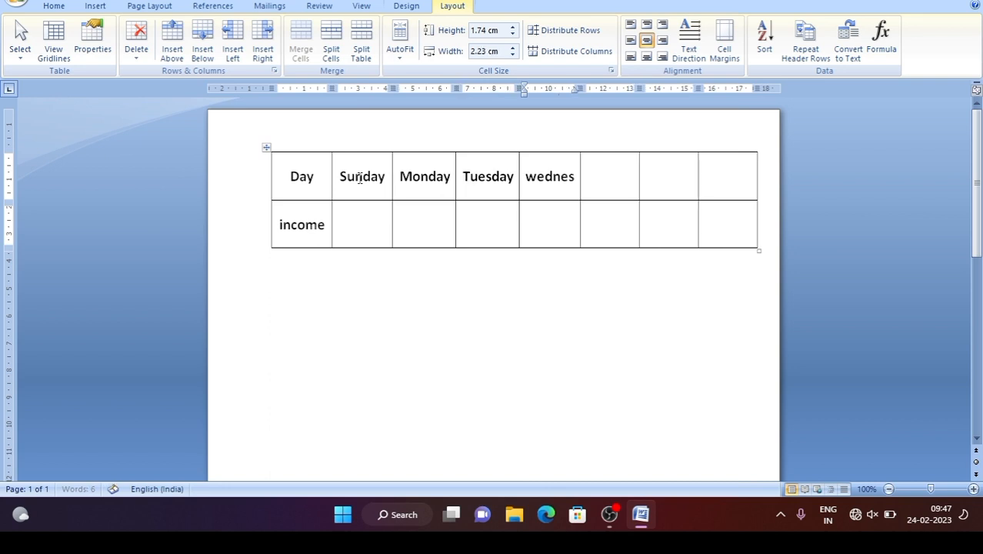
type("day")
key("Tab")
type("th")
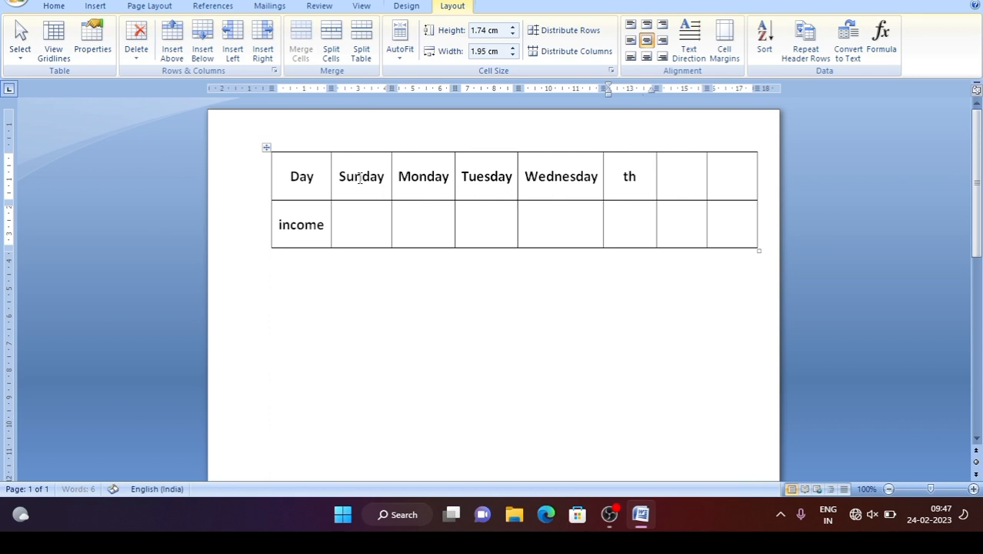
type("ursd")
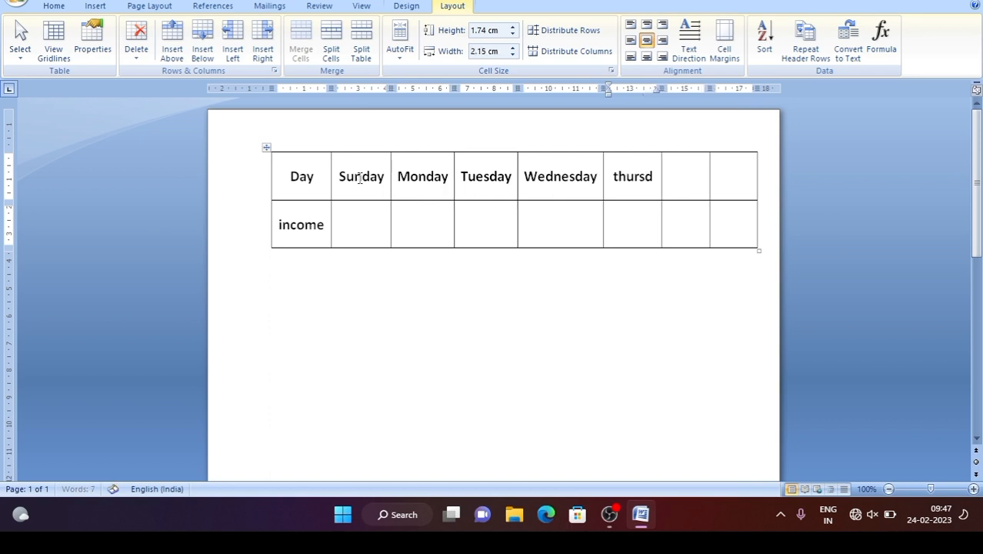
type("ay")
key("Tab")
type("f")
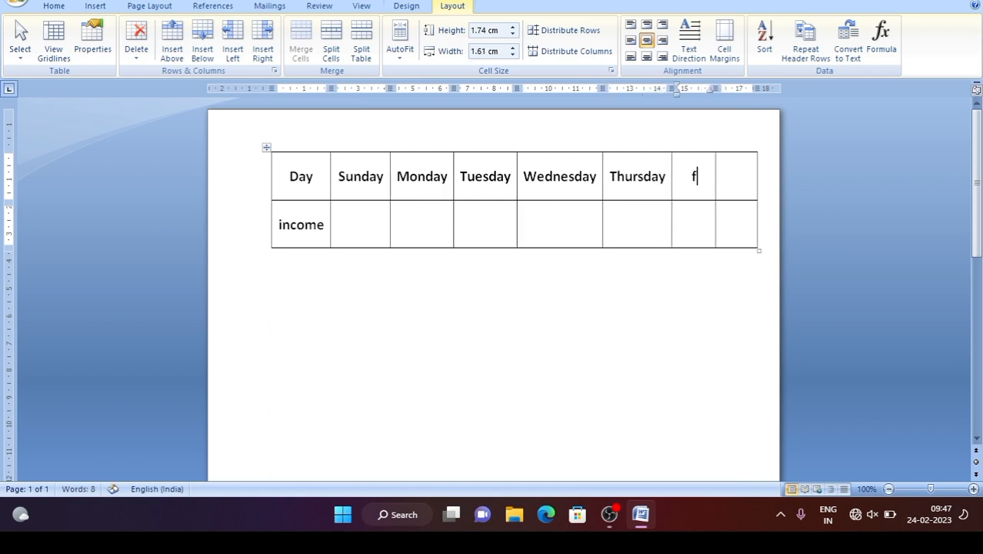
type("riday")
key("Tab")
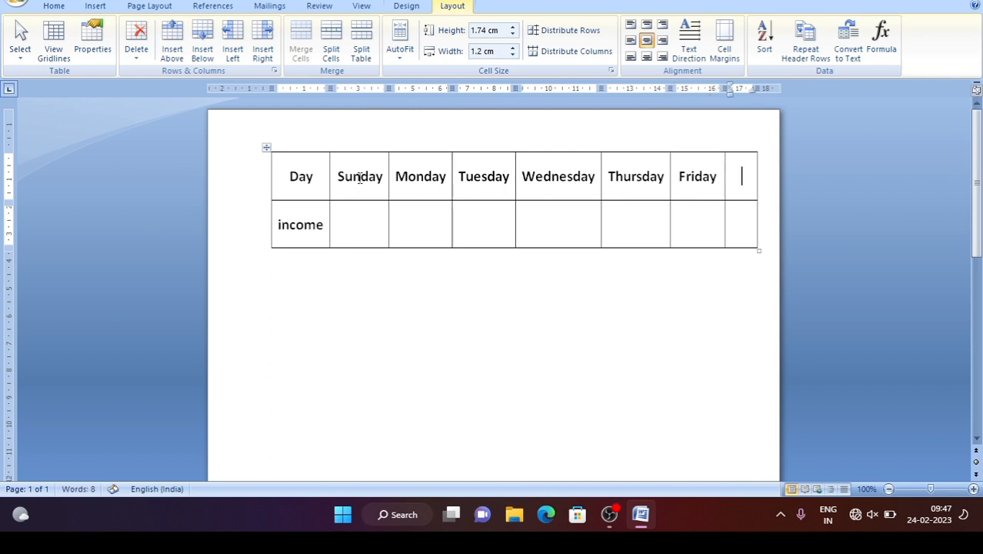
type("satu")
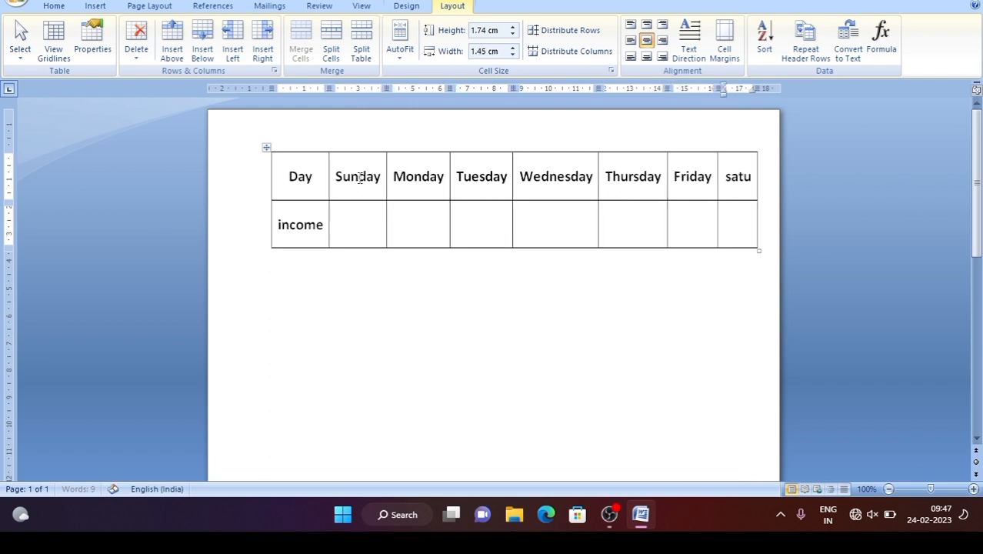
type("rday")
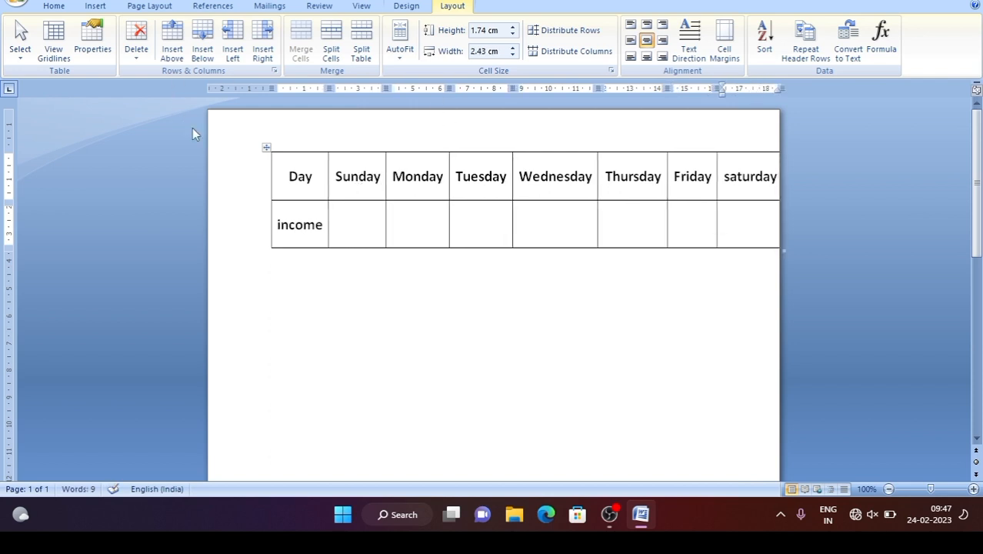
Move the table left so that all its columns fit within the page width
left_click_drag(273, 147, 233, 152)
left_click(418, 305)
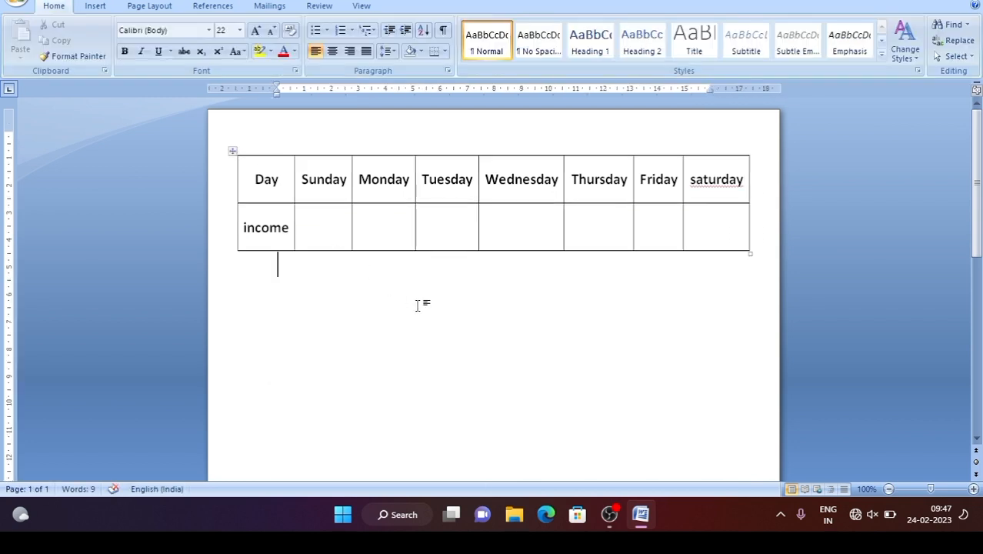
Correct the misspelled "saturday" in the header row to "Saturday" using the spelling suggestion
left_click(718, 182)
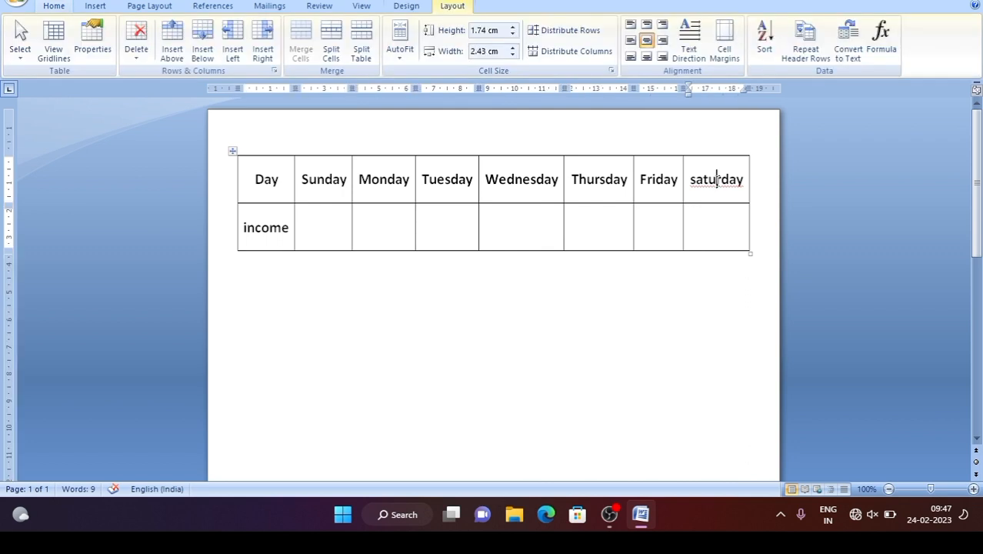
right_click(718, 184)
left_click(786, 198)
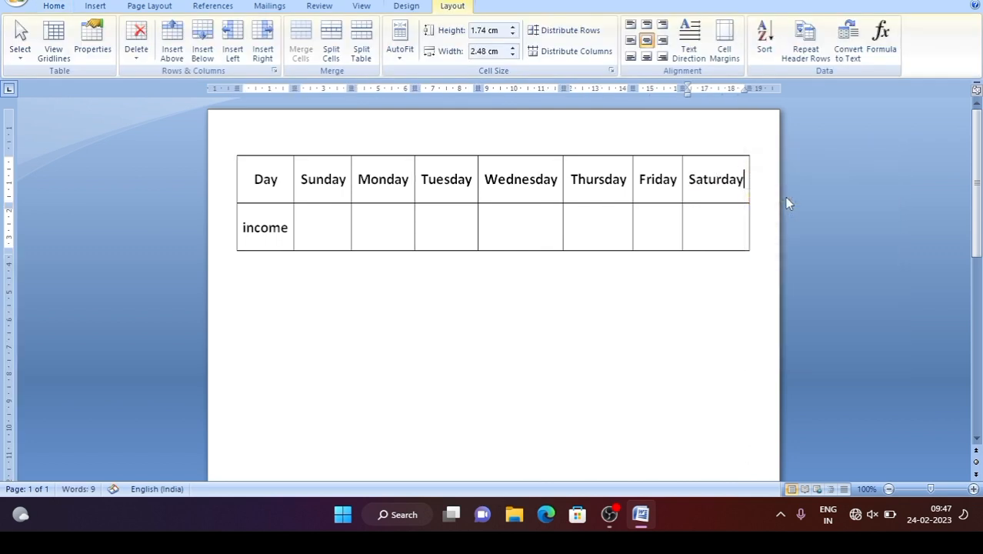
Enter the income values 500 for Sunday, 800 for Monday, 480 for Tuesday and 800 for Wednesday
left_click(326, 225)
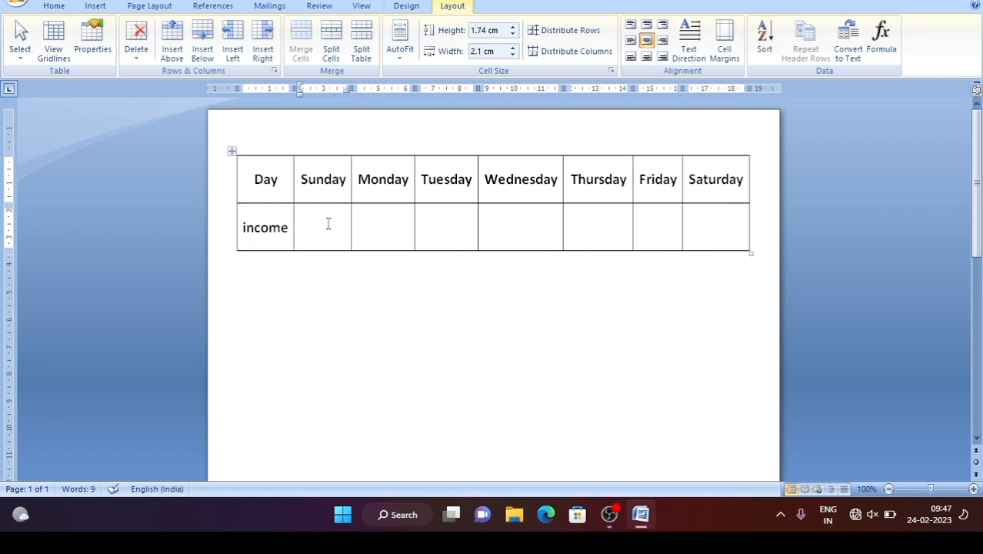
type("500")
key("Tab")
type("800")
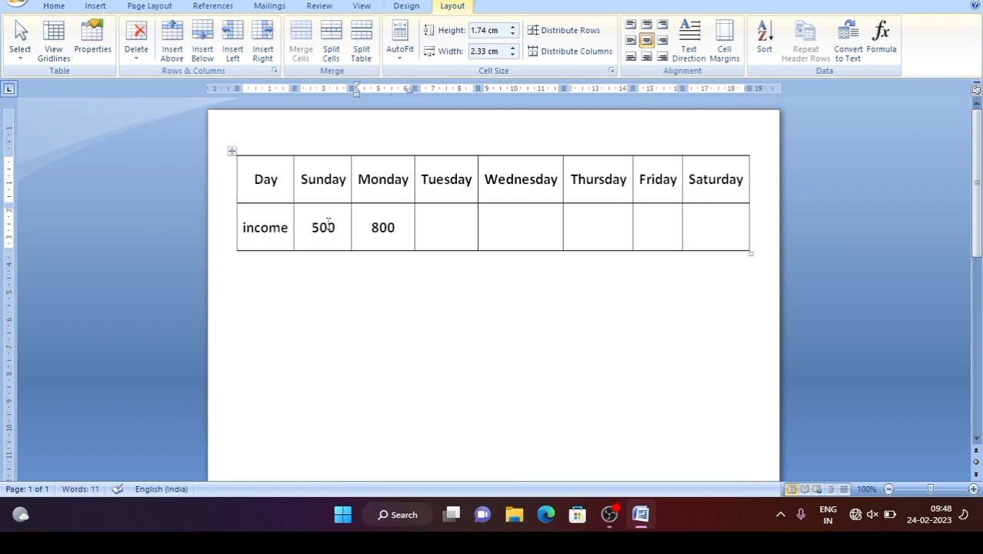
key("Tab")
type("480")
key("Tab")
type("800")
key("Tab")
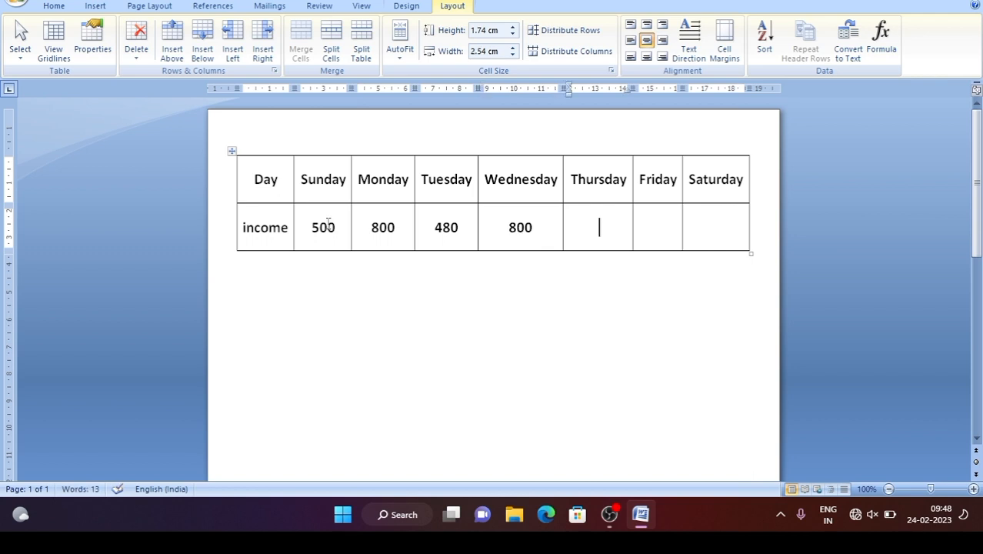
Complete the income row with 700 for Thursday, 690 for Friday and 1000 for Saturday
type("700")
key("Tab")
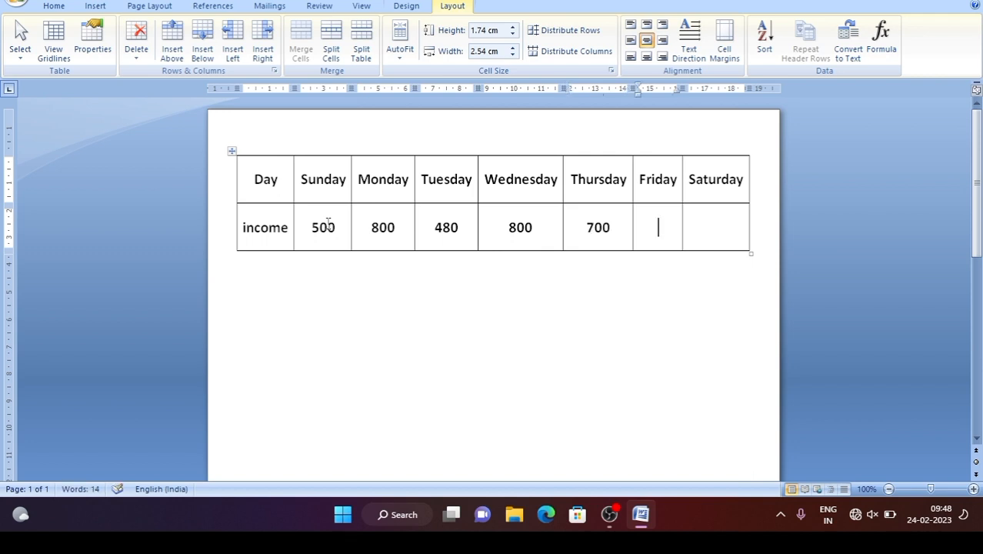
type("690")
key("Tab")
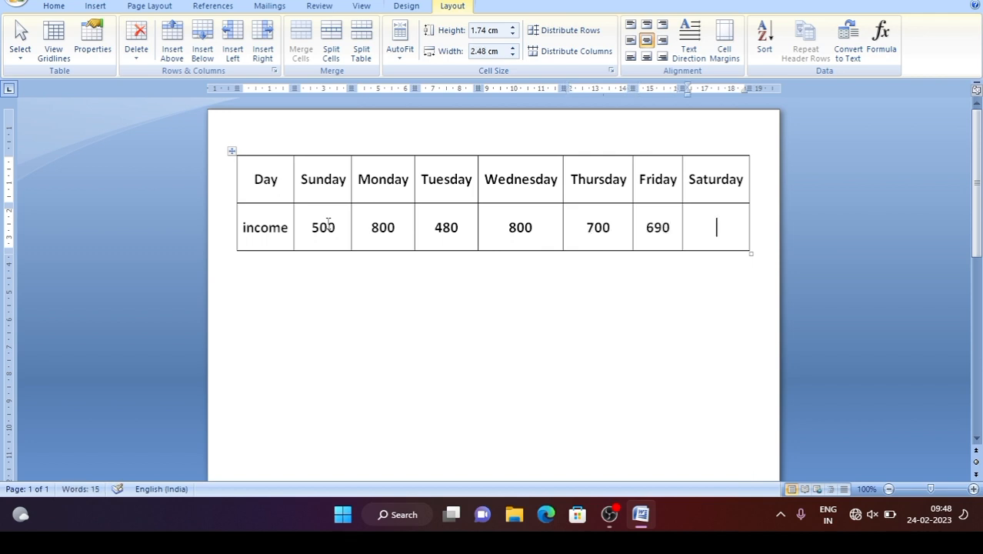
type("1000")
key("Return")
key("ctrl+l")
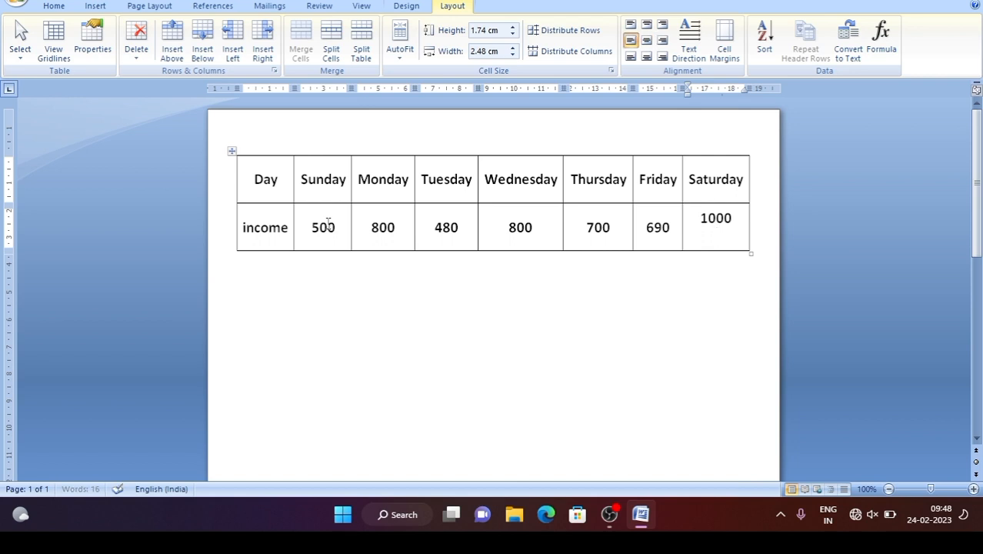
key("BackSpace")
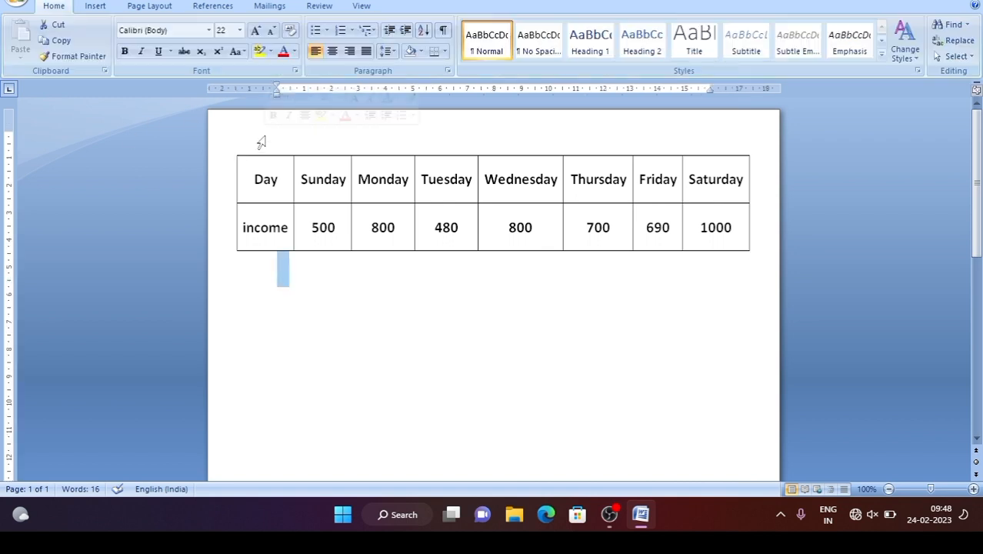
Move the whole table down slightly to free a text line above it
left_click(280, 175)
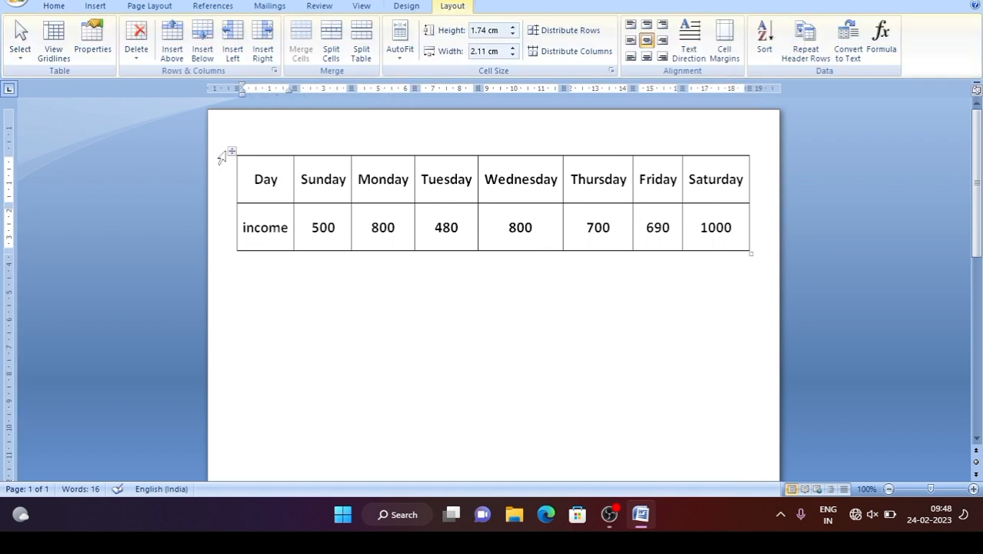
left_click_drag(232, 150, 227, 182)
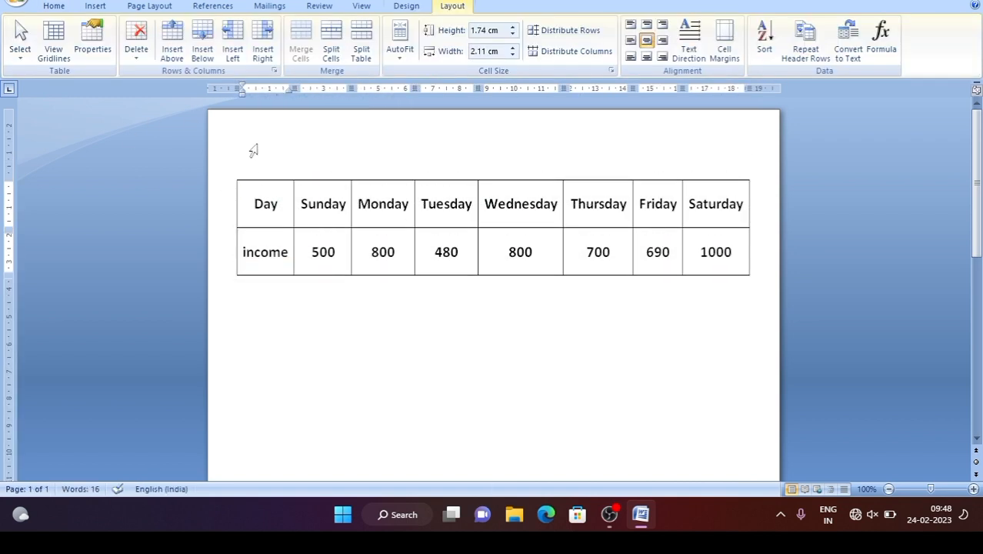
left_click(252, 153)
Enter the heading "My perday income chart" on the line above the table
left_click(328, 151)
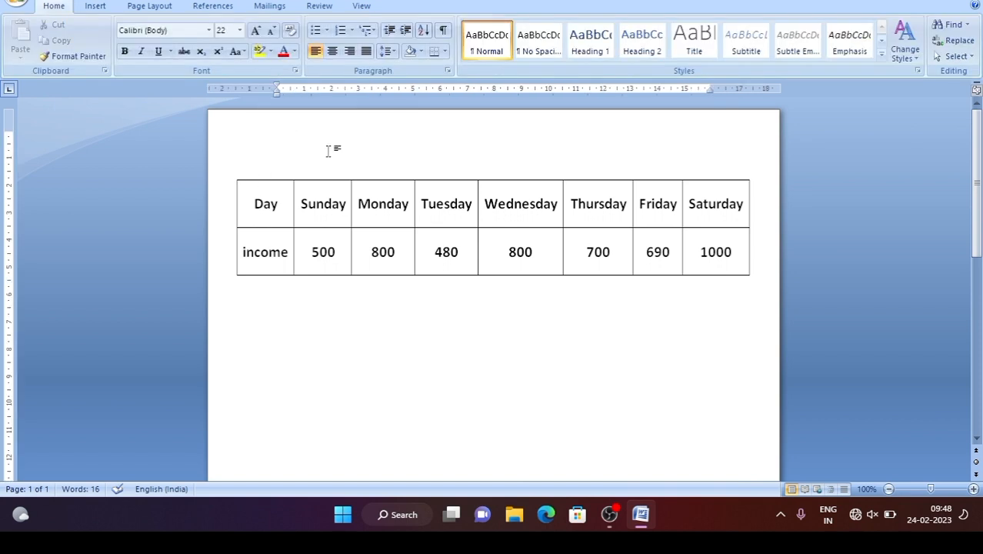
type("us")
key("BackSpace")
key("BackSpace")
type("my perday")
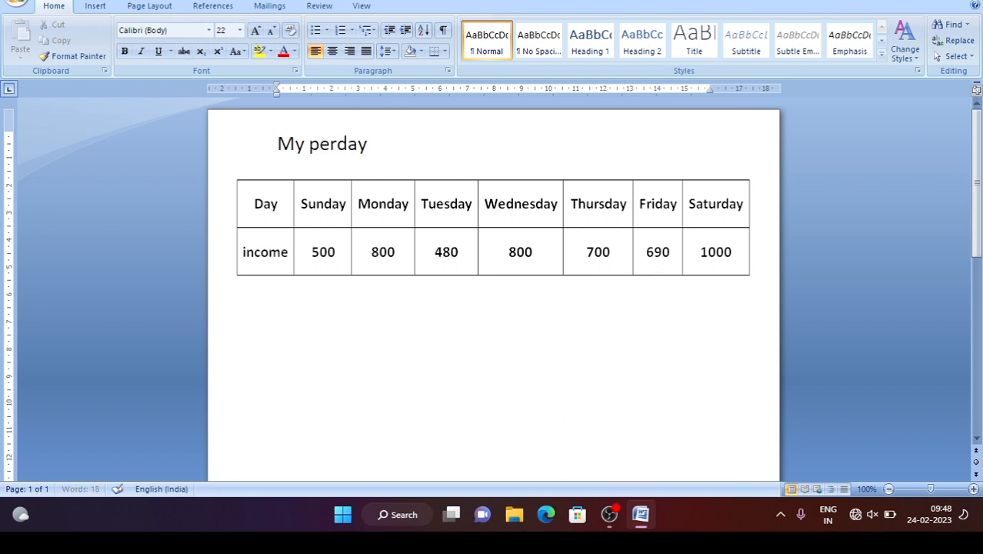
type(" income ")
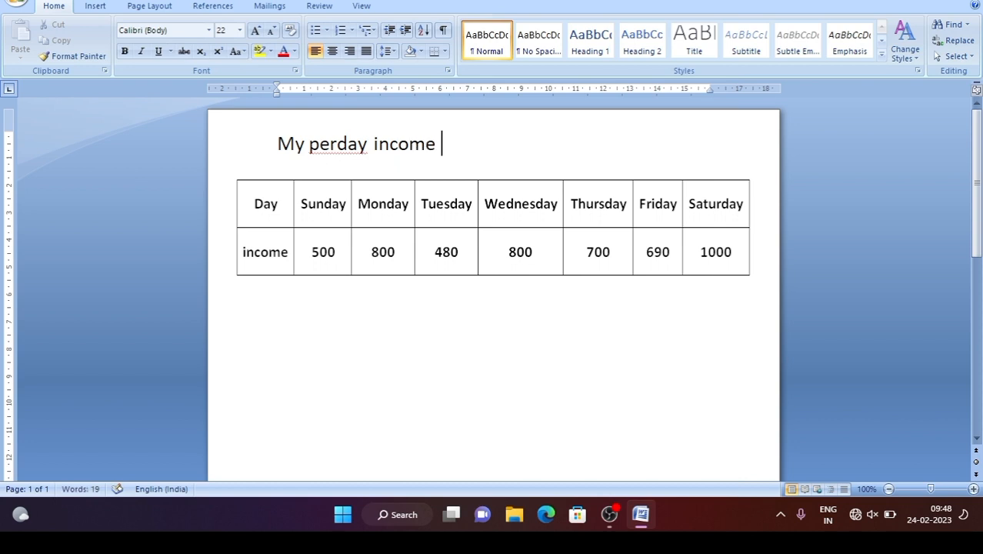
type("ch")
type("aa")
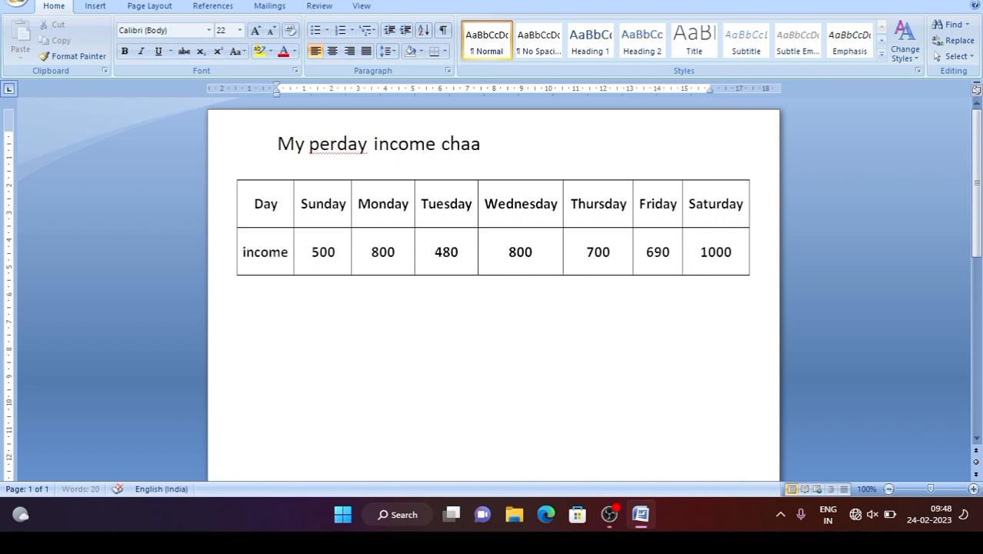
key("BackSpace")
type("rt")
Format the heading above the table as underlined, bold and red
left_click_drag(492, 144, 301, 143)
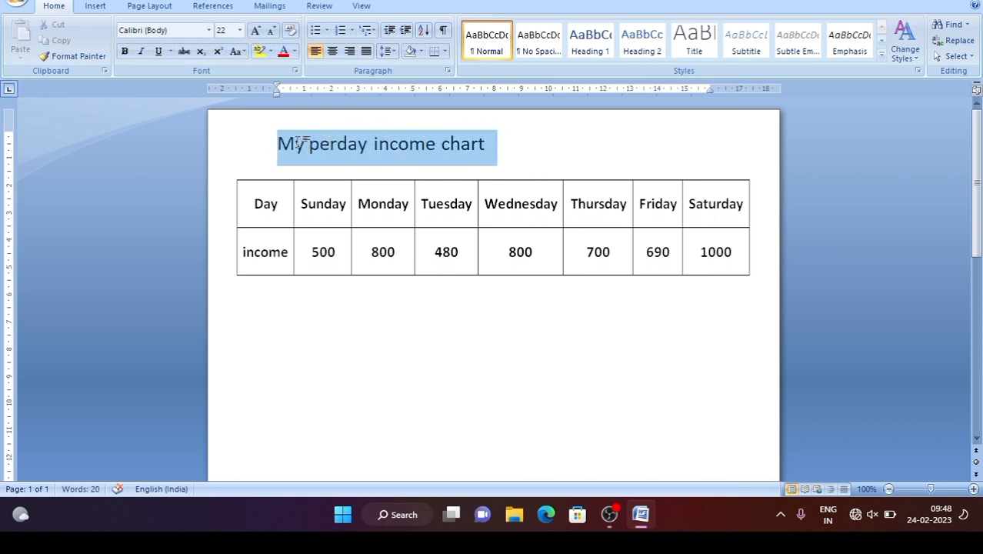
left_click(157, 51)
left_click(124, 52)
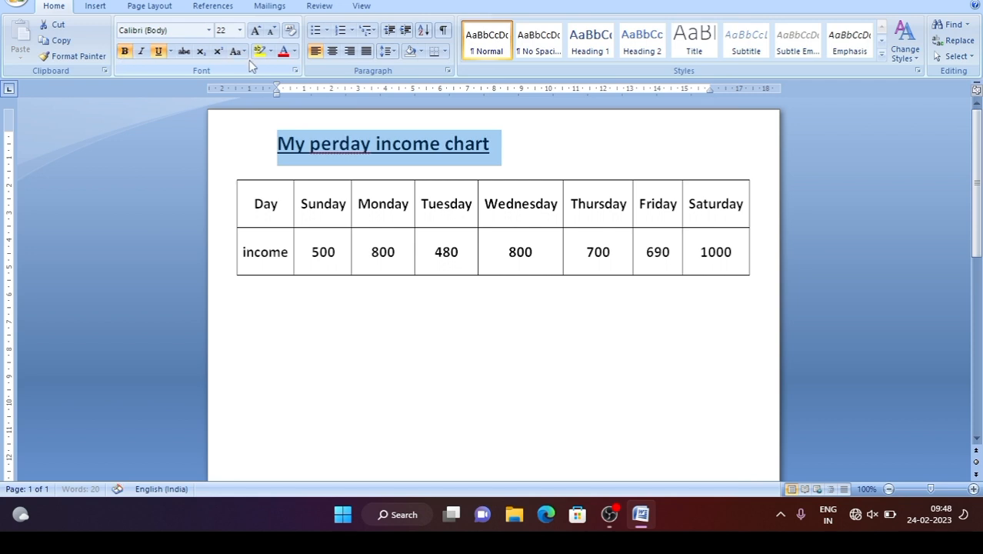
left_click(294, 50)
left_click(297, 182)
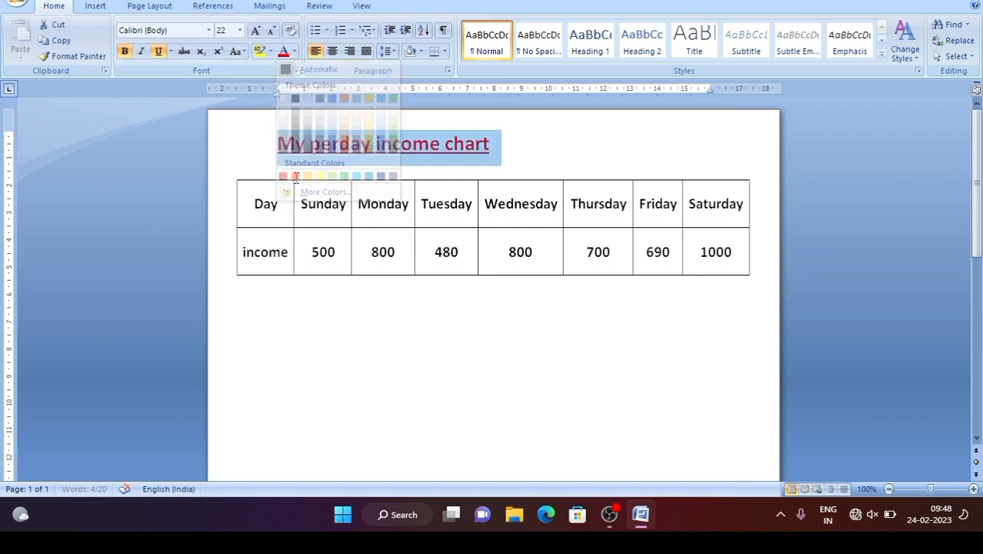
left_click(554, 154)
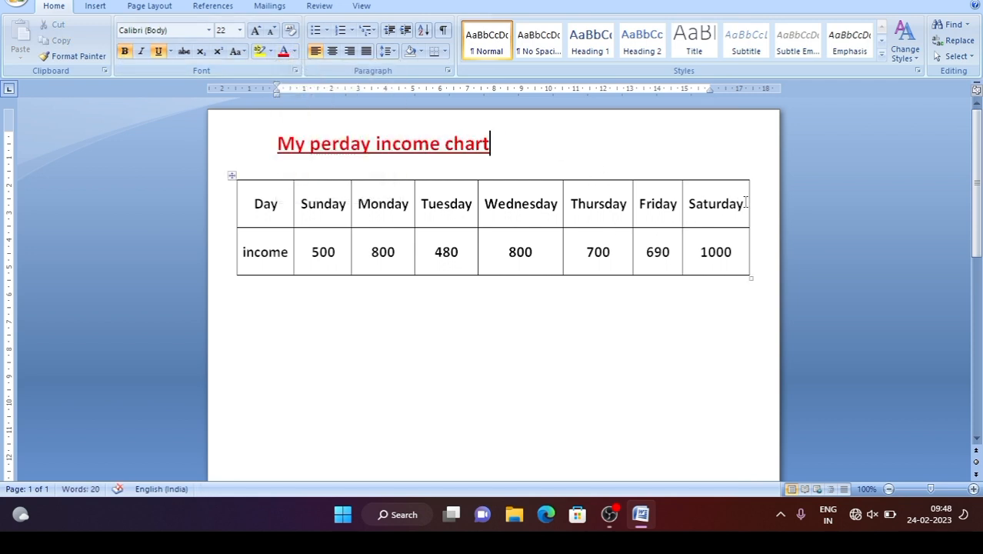
Change the text color of the table's header row, from Day to Saturday, to standard dark blue
left_click_drag(743, 202, 245, 204)
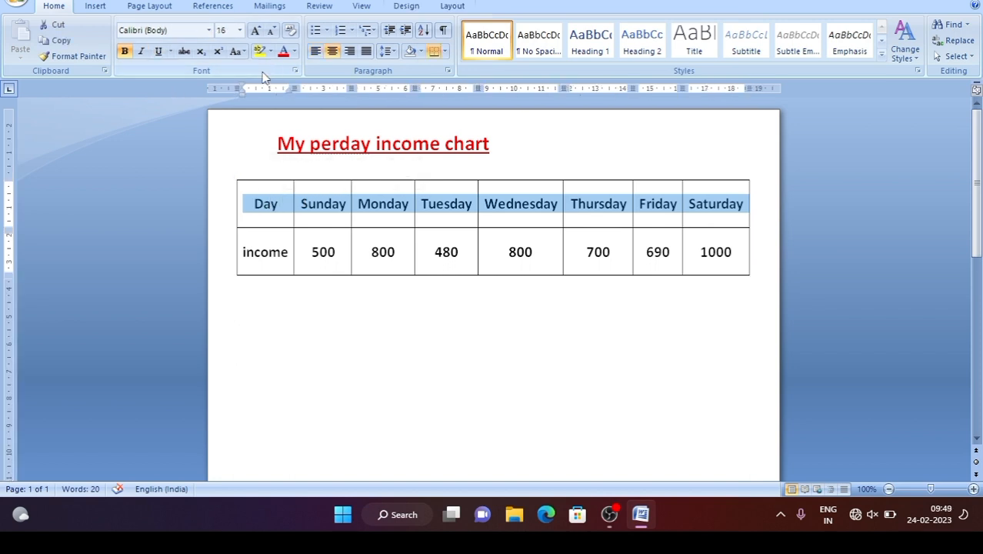
left_click(294, 51)
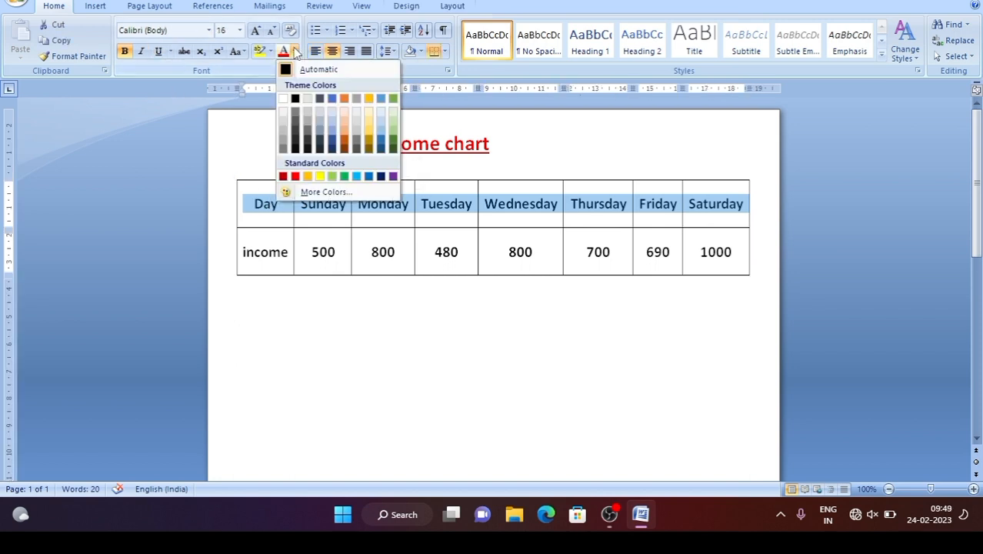
left_click(382, 176)
left_click(459, 250)
Color the text of the income row, try light blue first, and settle on standard dark blue
left_click_drag(727, 260, 244, 252)
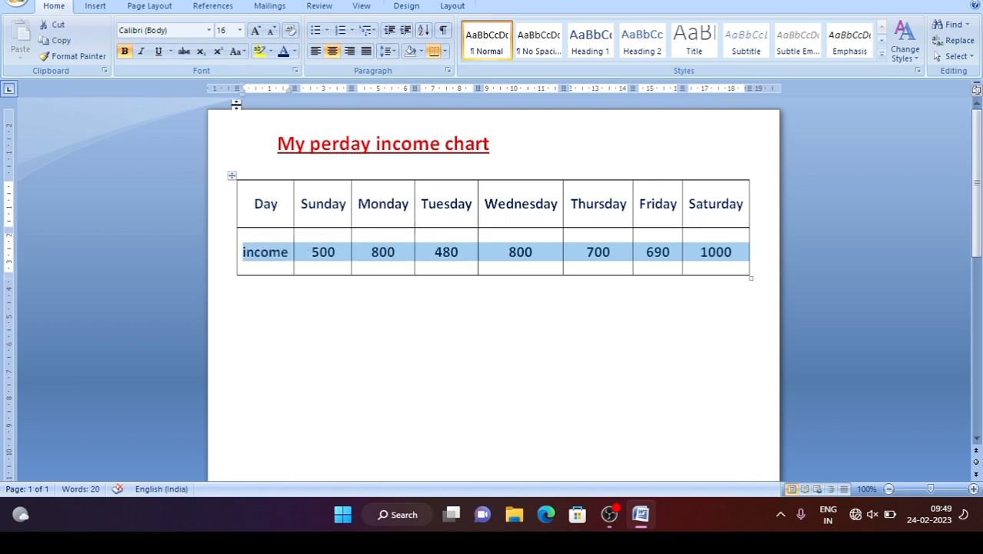
left_click(294, 51)
left_click(358, 176)
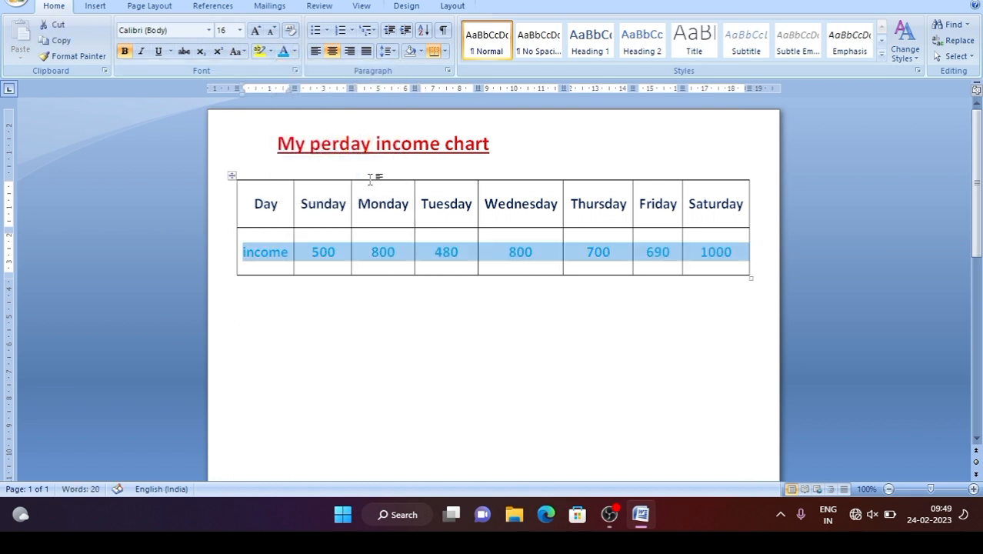
left_click(295, 50)
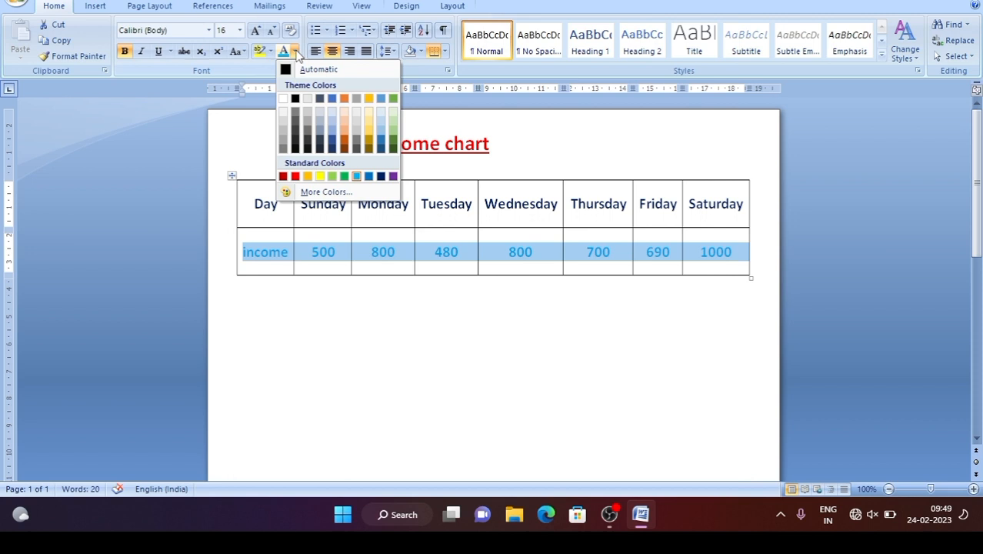
left_click(381, 176)
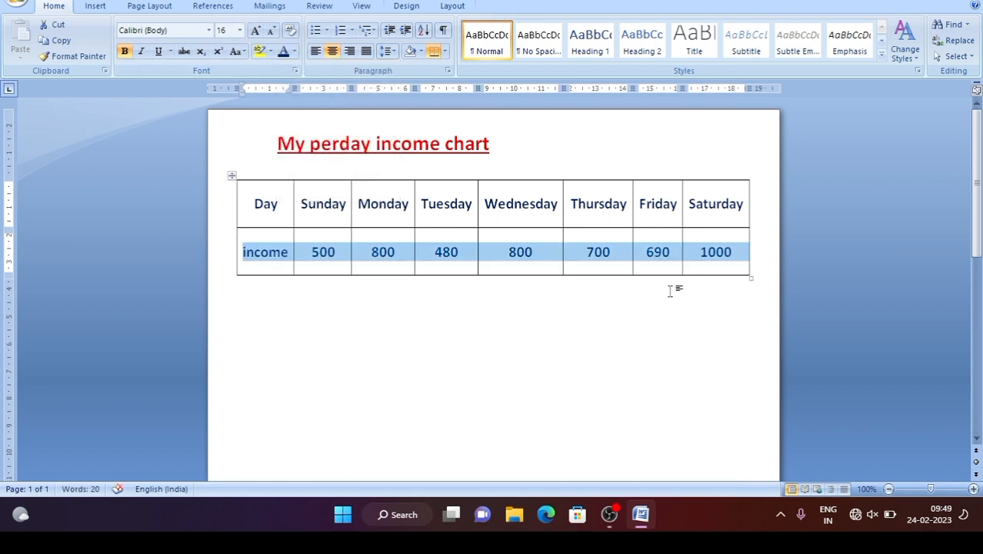
left_click(734, 256)
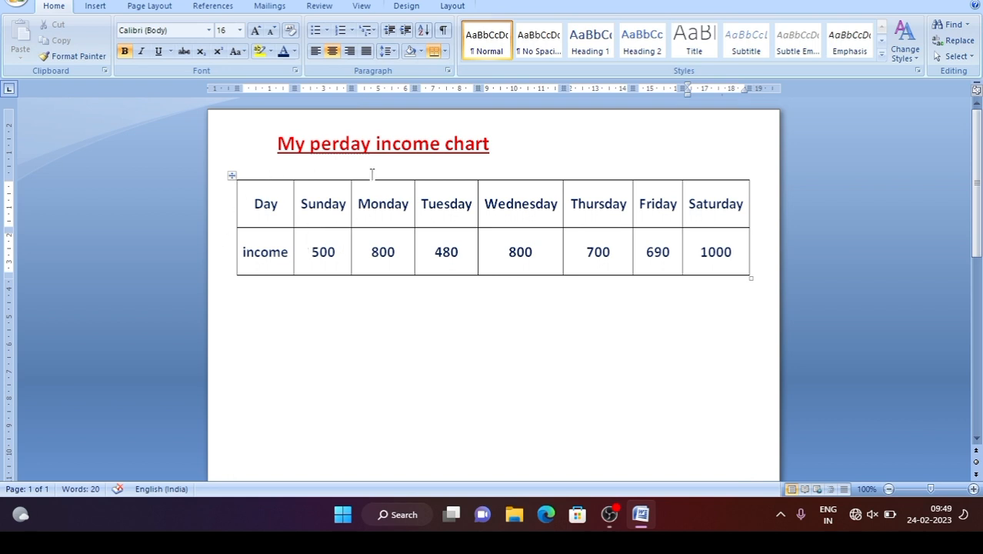
Place the insertion point on an empty line below the income table
left_click(97, 7)
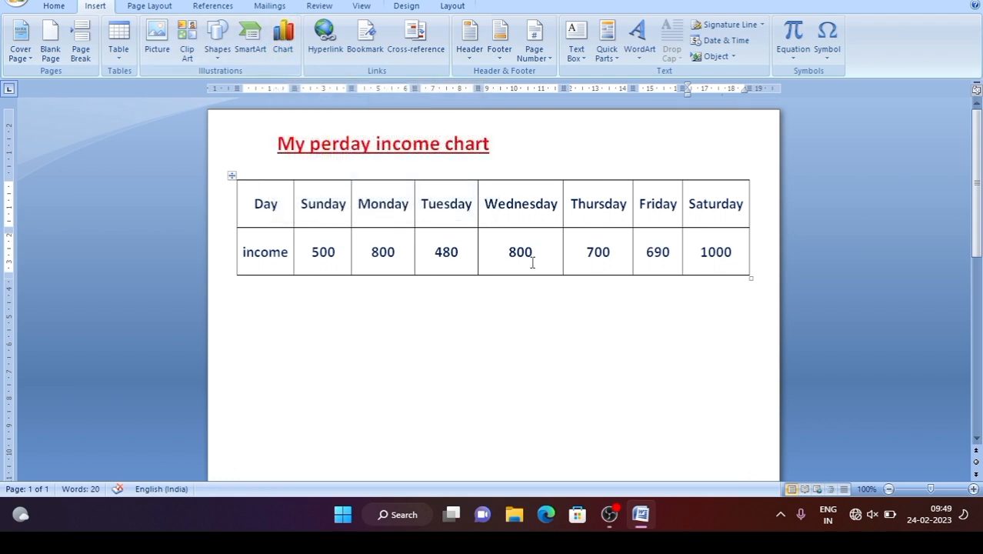
left_click(255, 340)
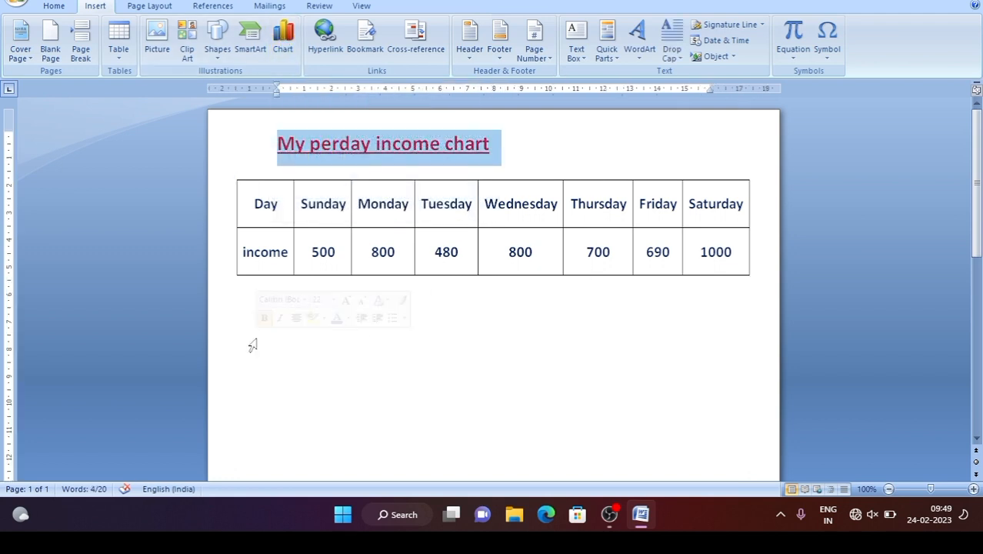
left_click(317, 337)
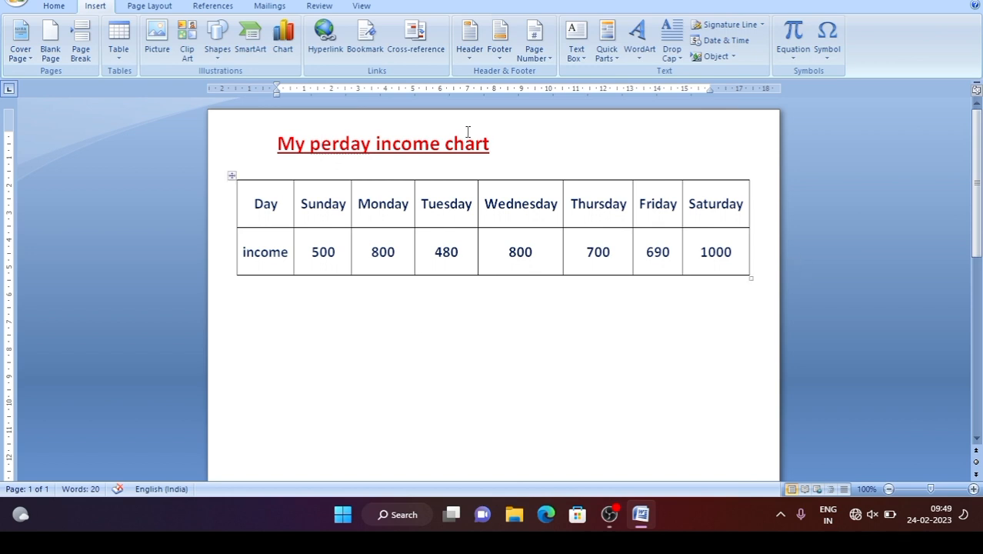
left_click(506, 144)
left_click(347, 173)
left_click(691, 307)
key("Return")
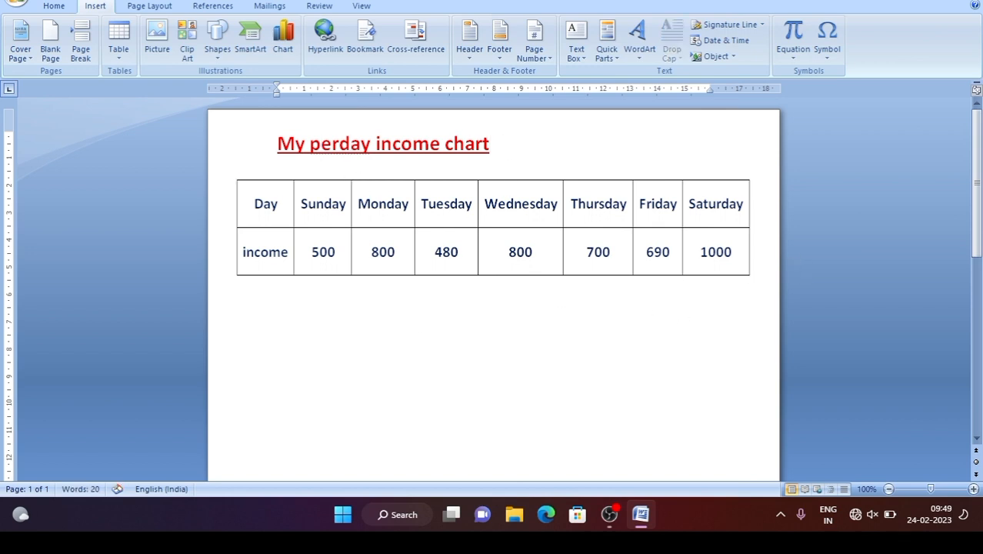
key("Return")
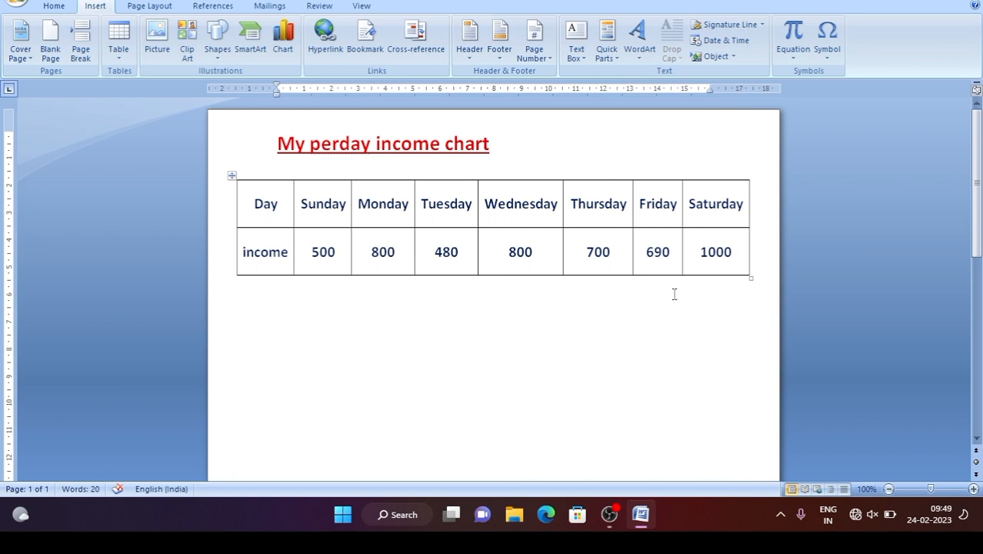
Start inserting a chart and compare the available column, line, pie, bar and XY scatter chart types
left_click(282, 36)
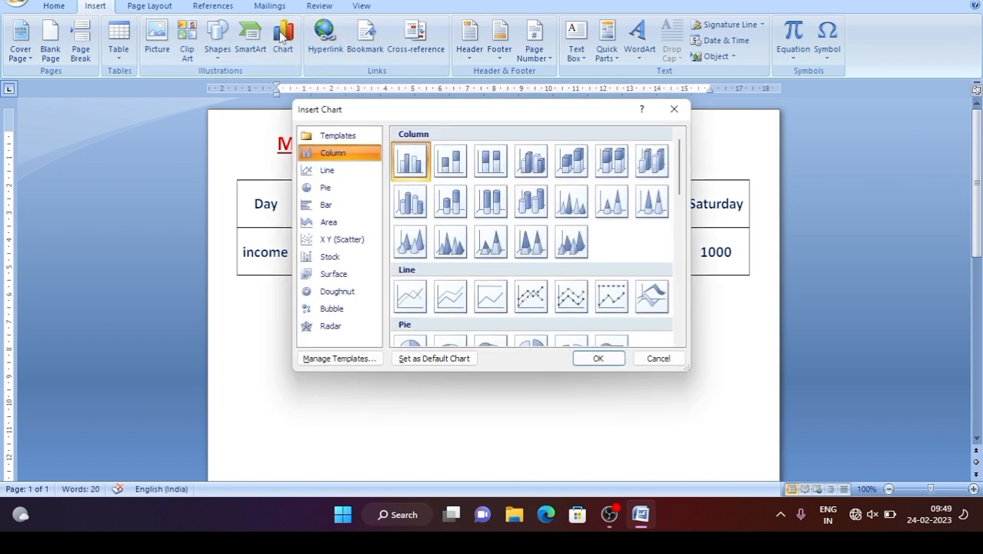
left_click(339, 187)
left_click(337, 205)
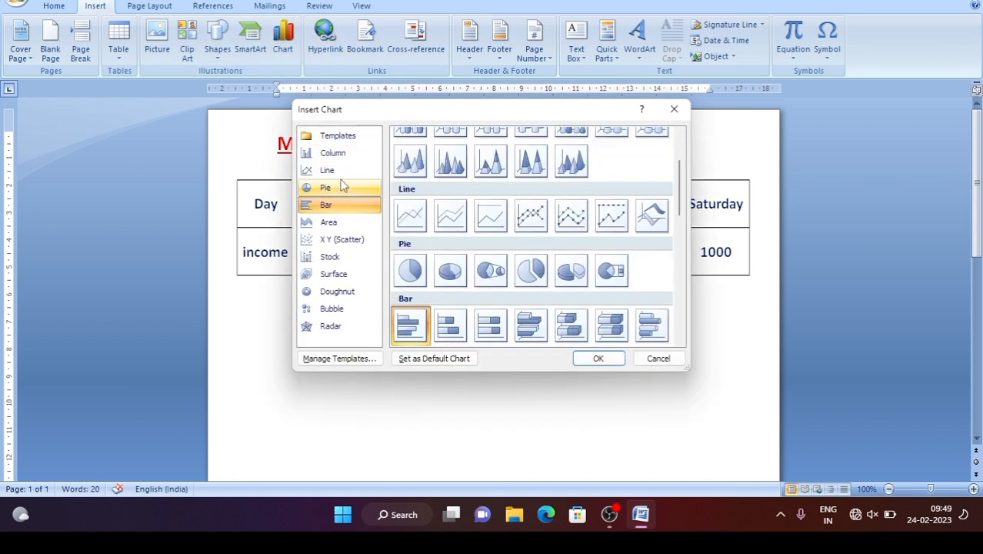
left_click(336, 170)
left_click(336, 188)
left_click(334, 205)
left_click(339, 239)
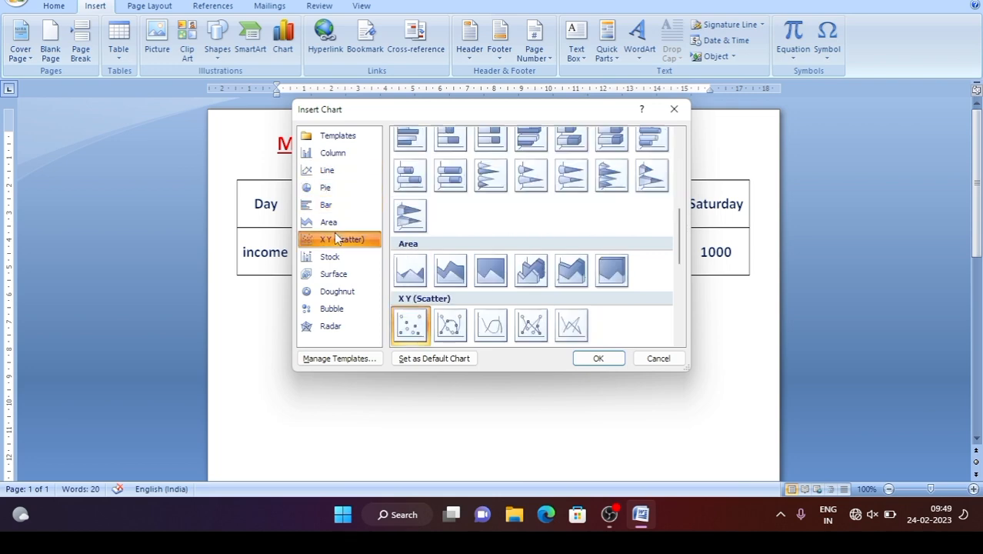
left_click(340, 154)
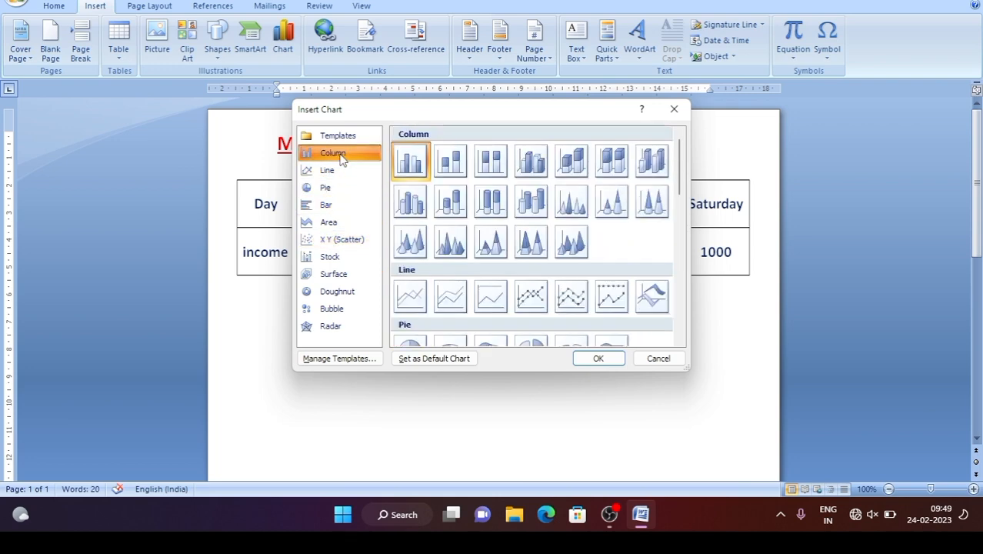
left_click(331, 170)
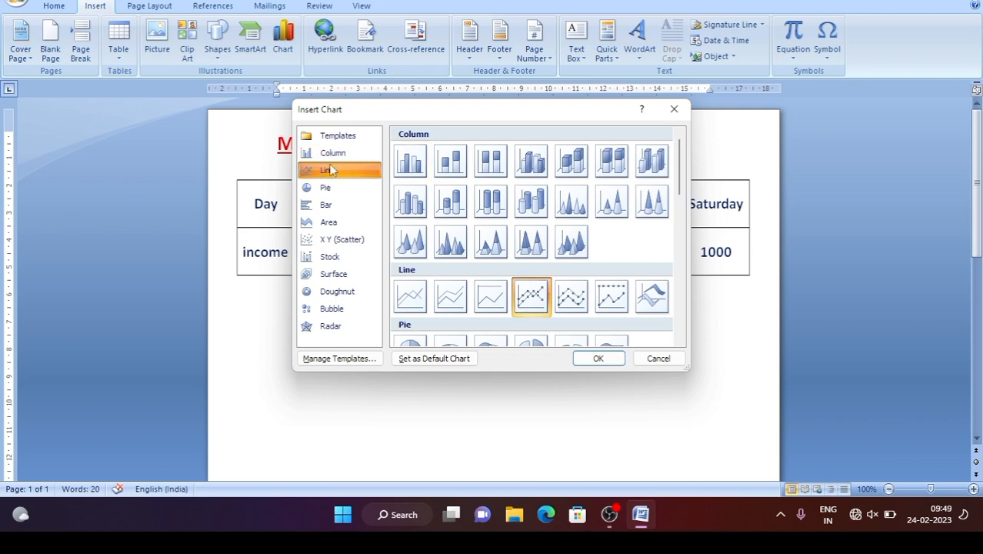
left_click(333, 155)
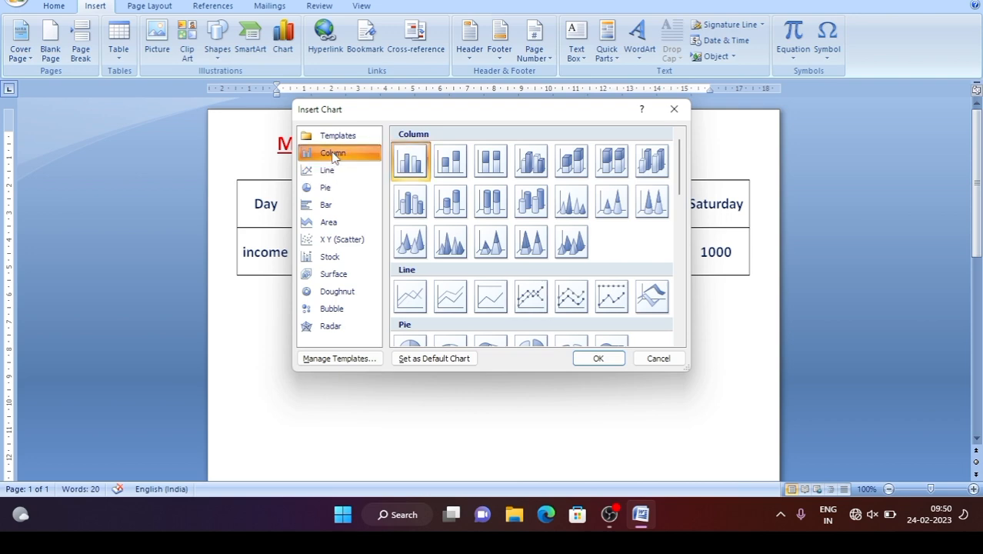
left_click(331, 170)
Insert a chart of the first column type below the income table
left_click(337, 154)
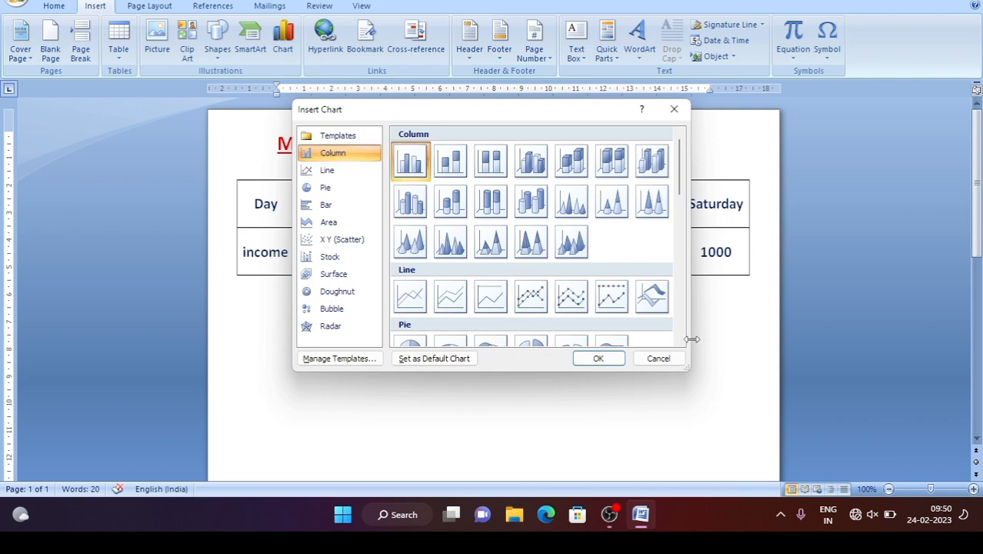
left_click(600, 359)
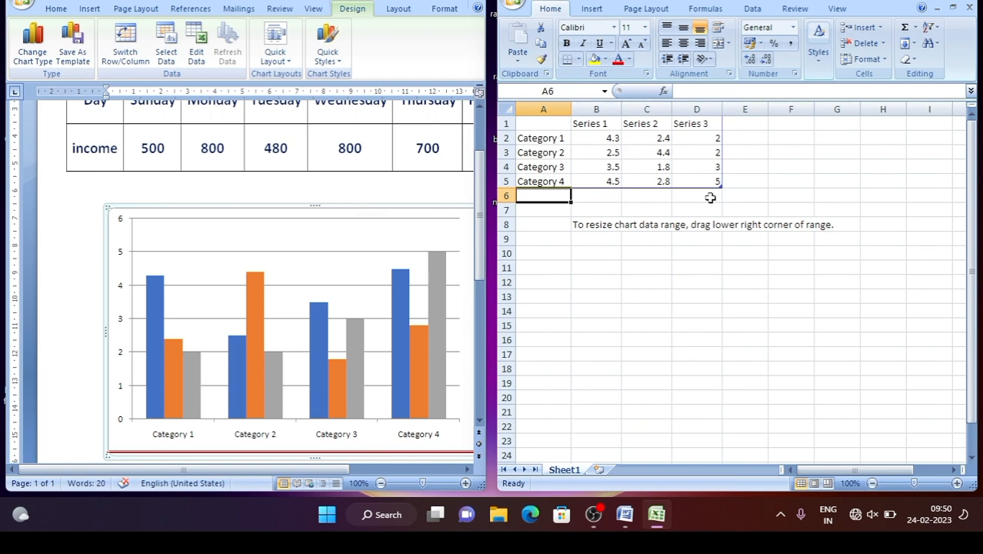
Label the first two columns of the chart's data sheet day in A1 and income in B1
scroll(268, 190, "up", 3)
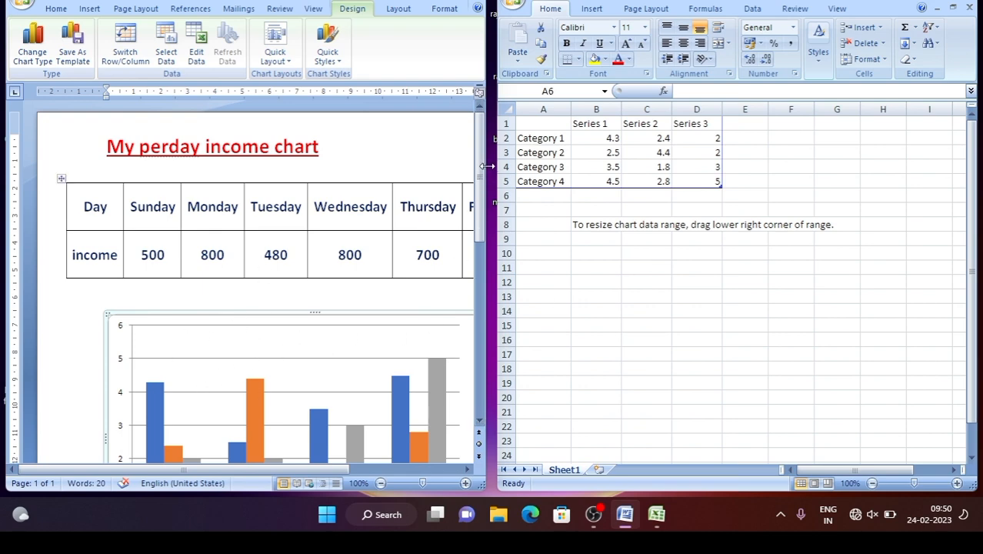
left_click_drag(481, 153, 478, 211)
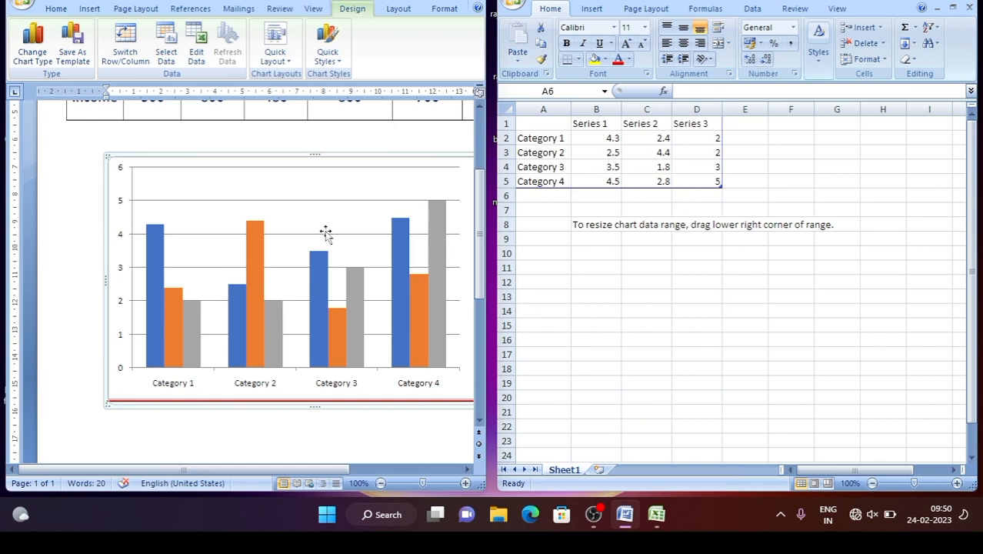
mouse_move(159, 277)
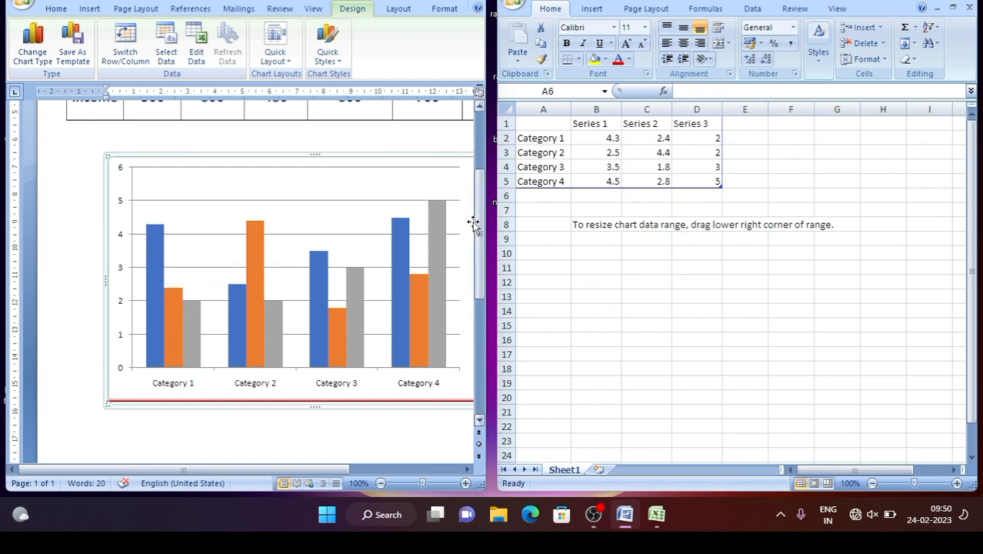
left_click_drag(478, 219, 484, 178)
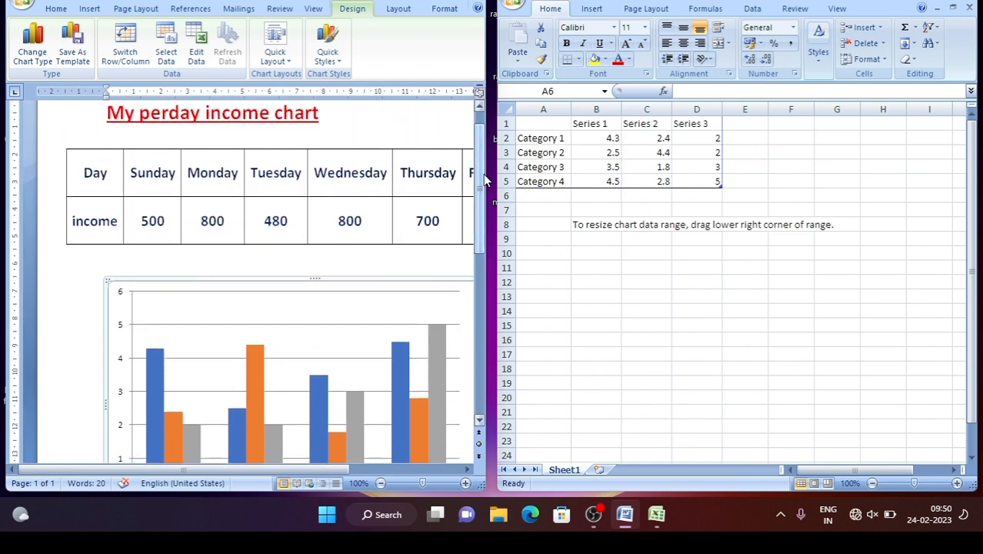
left_click(560, 123)
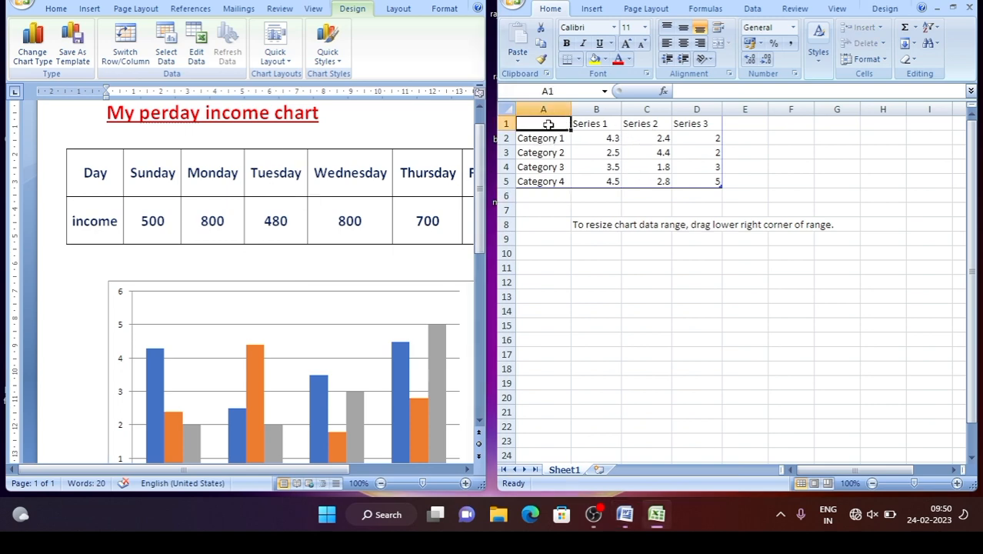
type("day")
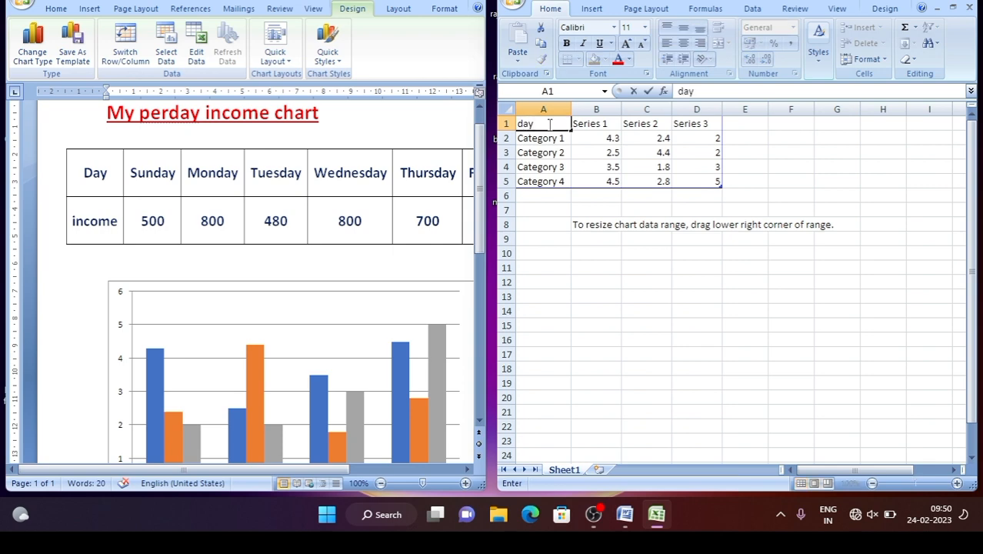
left_click(587, 126)
type("in")
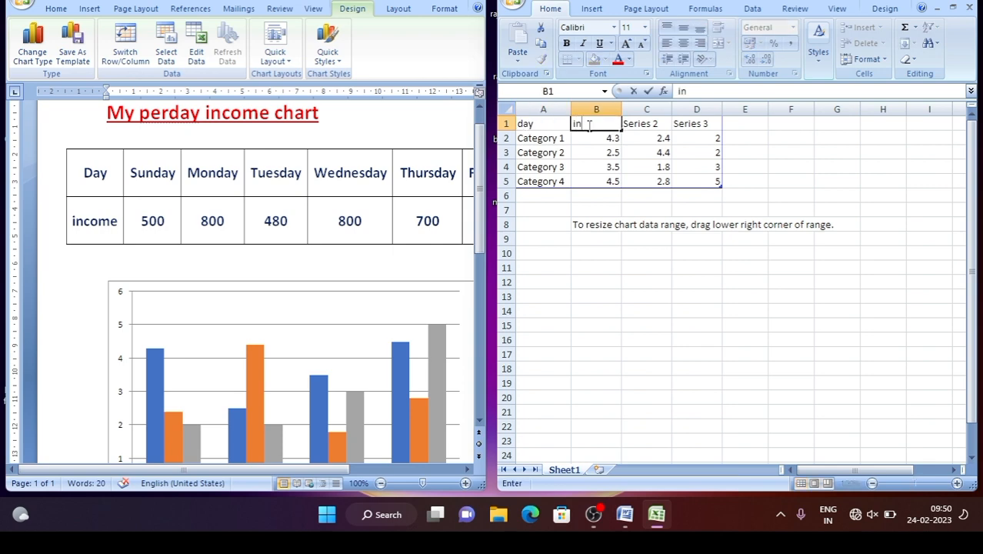
type("come")
left_click(651, 140)
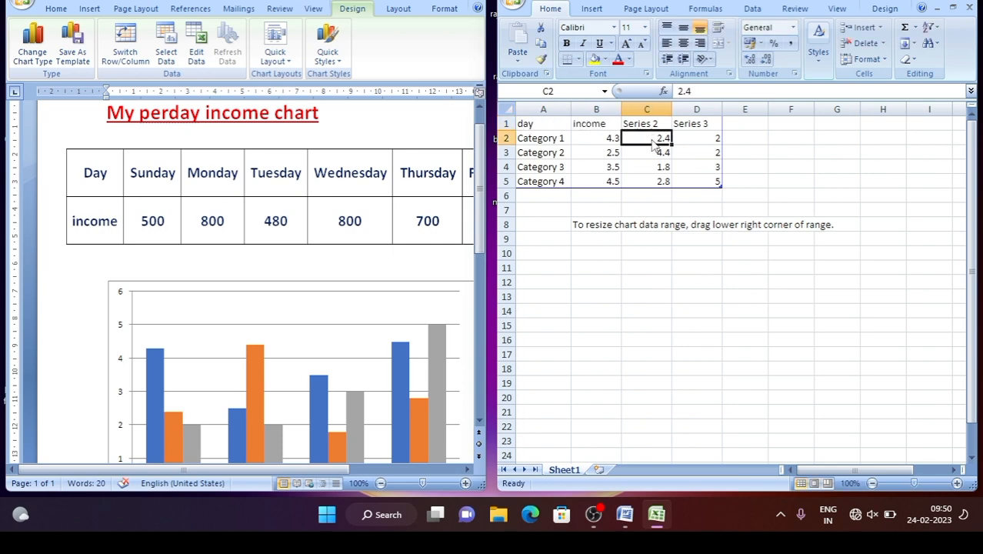
Clear the Series 2 and Series 3 sample data and shrink the chart data range to the day and income columns
left_click_drag(639, 124, 695, 187)
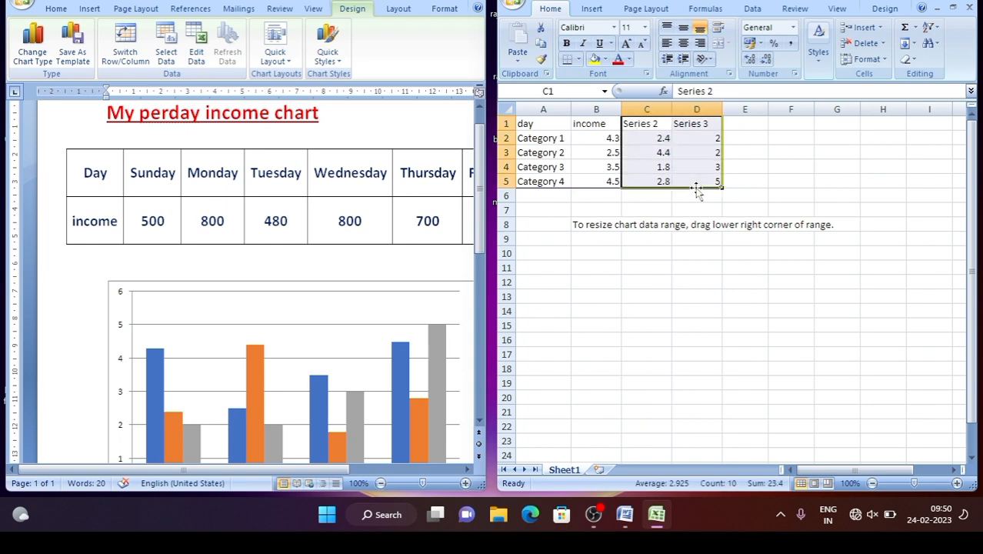
key("Delete")
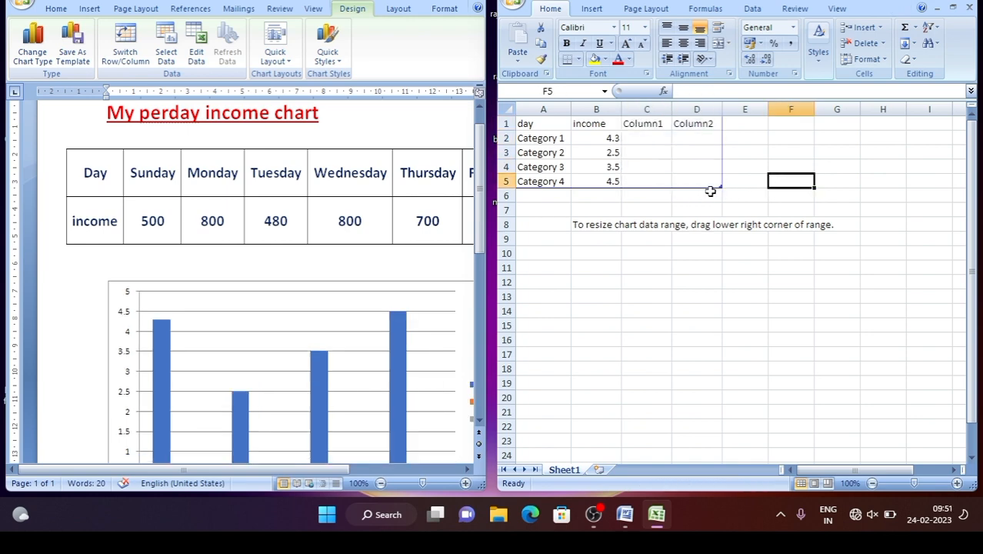
left_click_drag(720, 186, 635, 185)
left_click(700, 183)
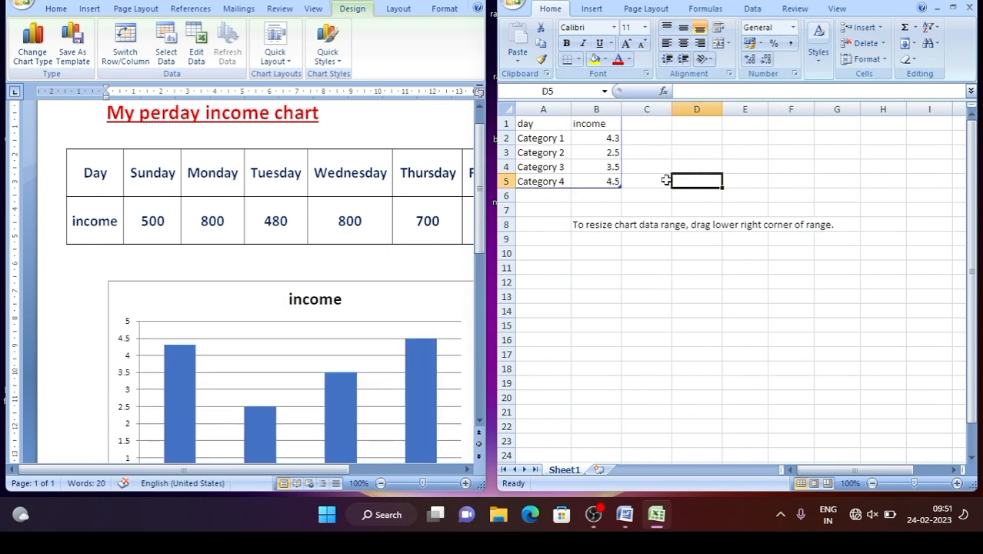
Replace the first two category names in A2 and A3 with Sunday and Monday
left_click(547, 138)
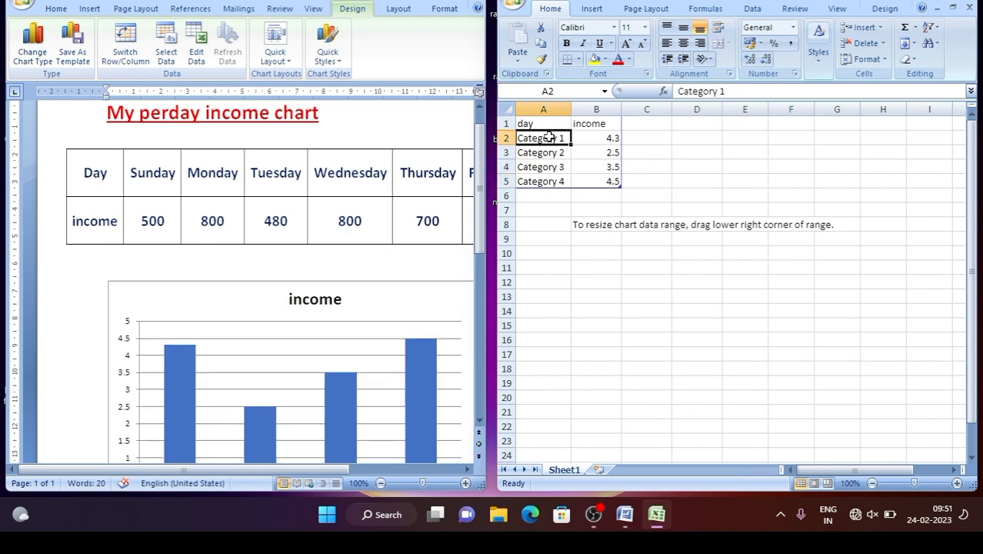
type("sunda")
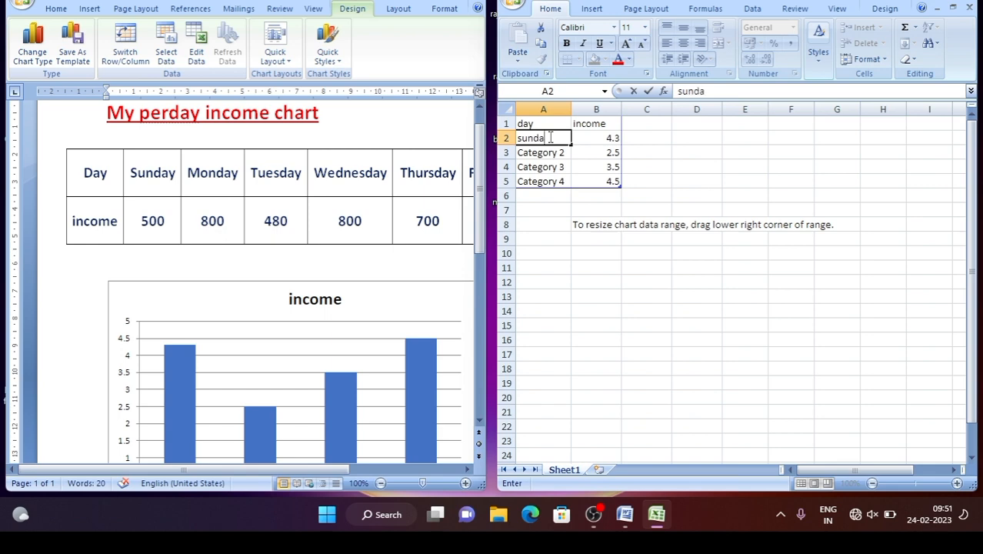
type("y")
key("Return")
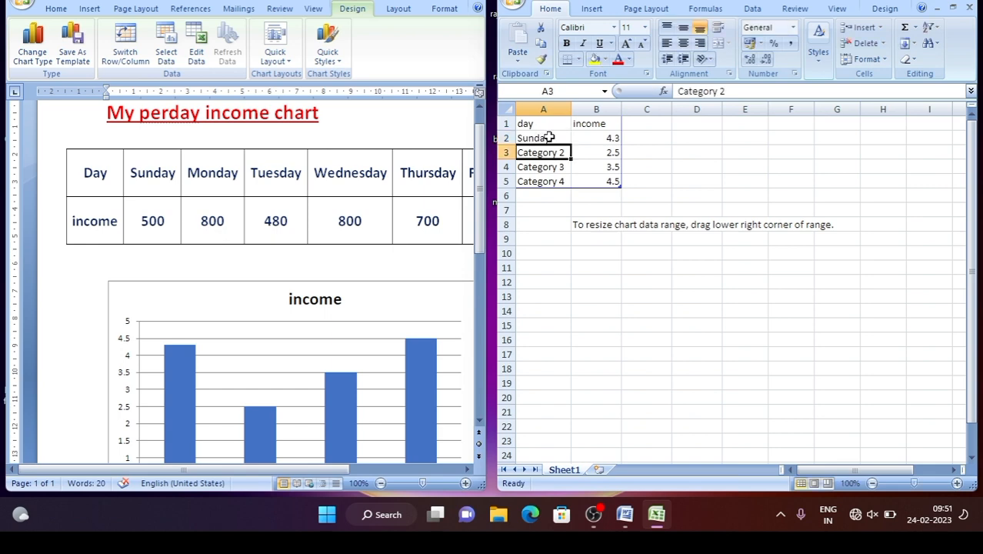
type("mond")
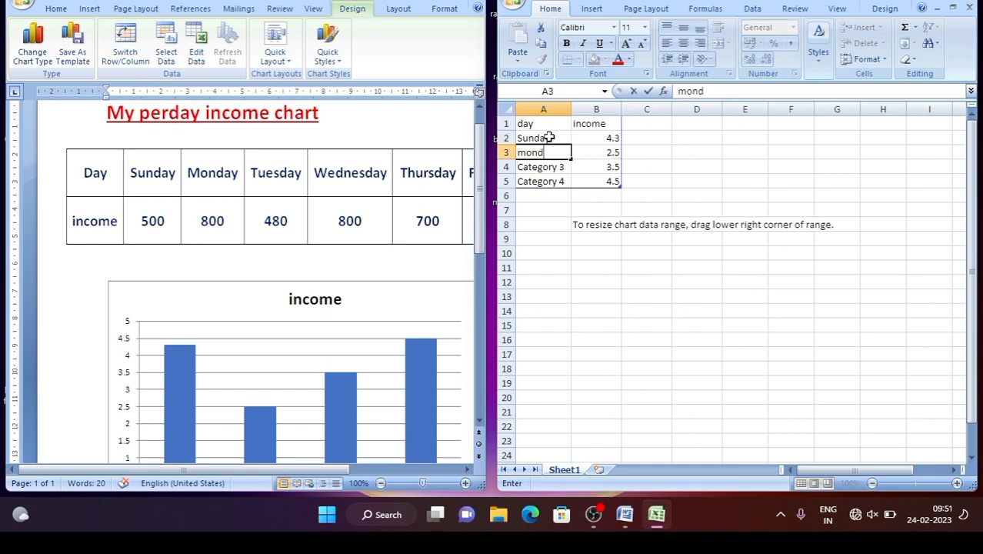
type("ay")
left_click(641, 169)
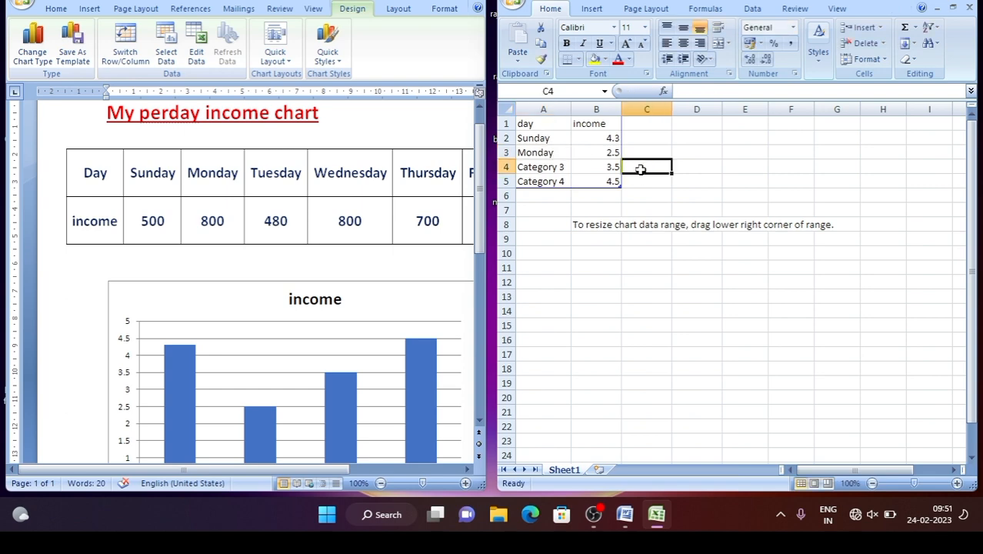
Fill the weekday series from Sunday and Monday down to Saturday in A8, accepting the rows inserted into the data table
left_click_drag(545, 138, 545, 148)
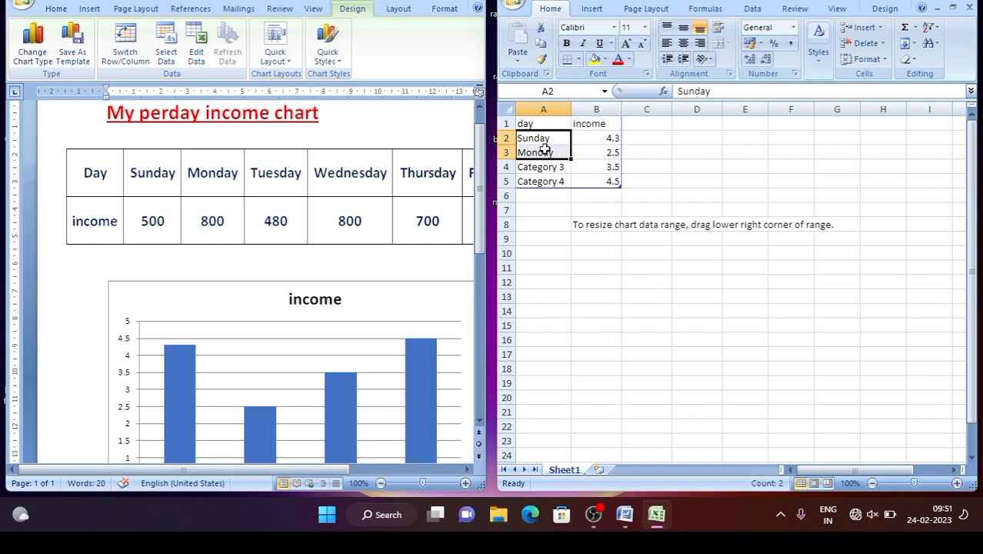
left_click(599, 155)
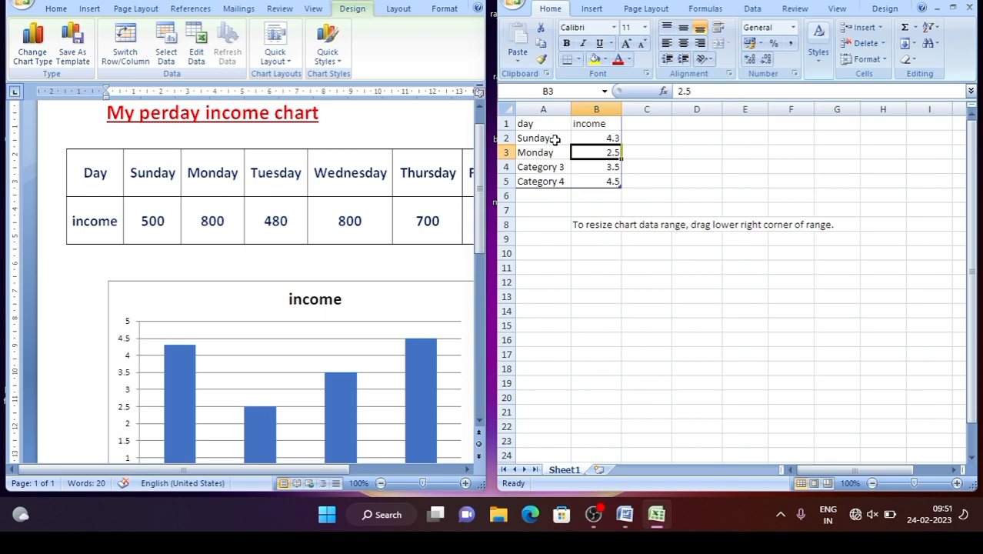
left_click_drag(554, 140, 560, 154)
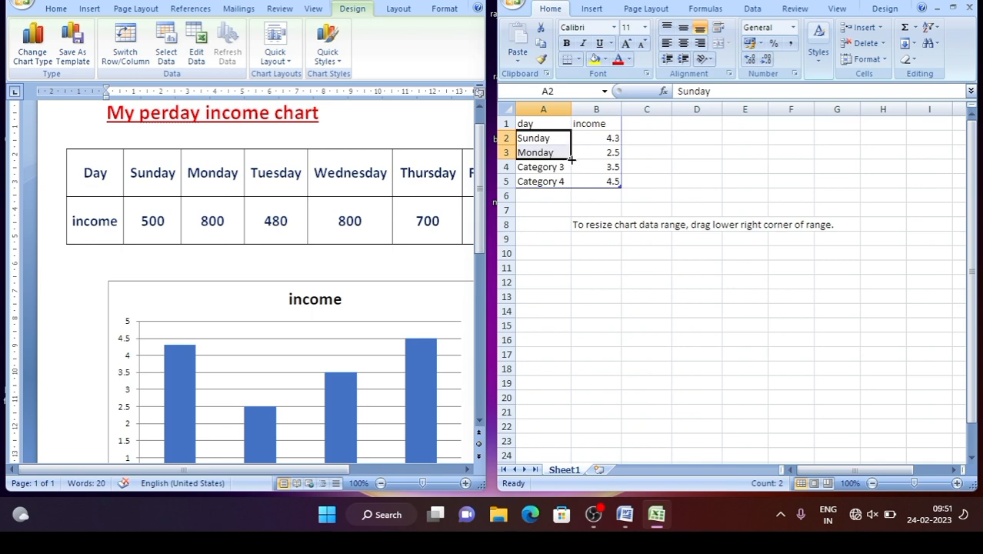
mouse_move(571, 159)
left_mouse_down()
mouse_move(572, 226)
mouse_move(569, 163)
left_mouse_up()
left_click(579, 167)
left_click(564, 138)
left_click_drag(572, 159, 569, 225)
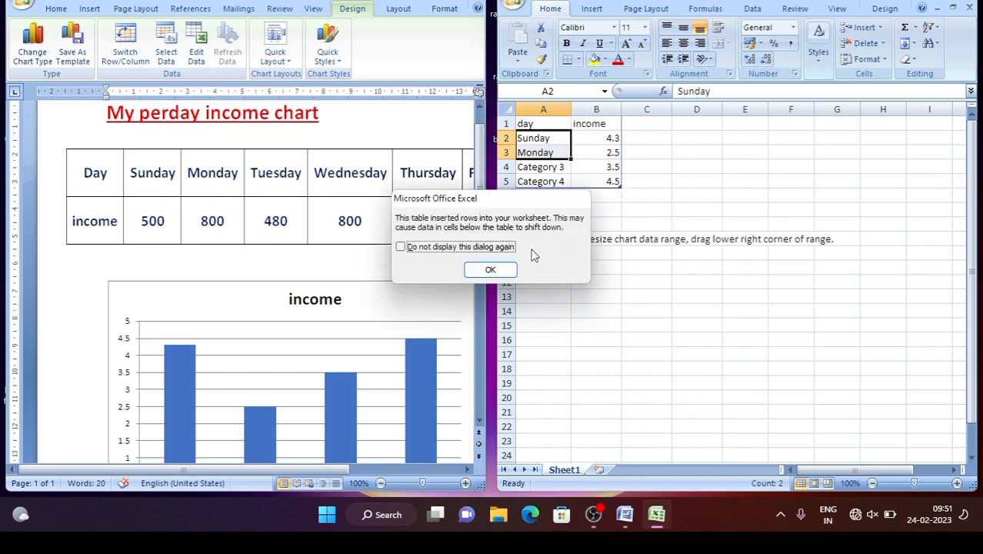
left_click(480, 270)
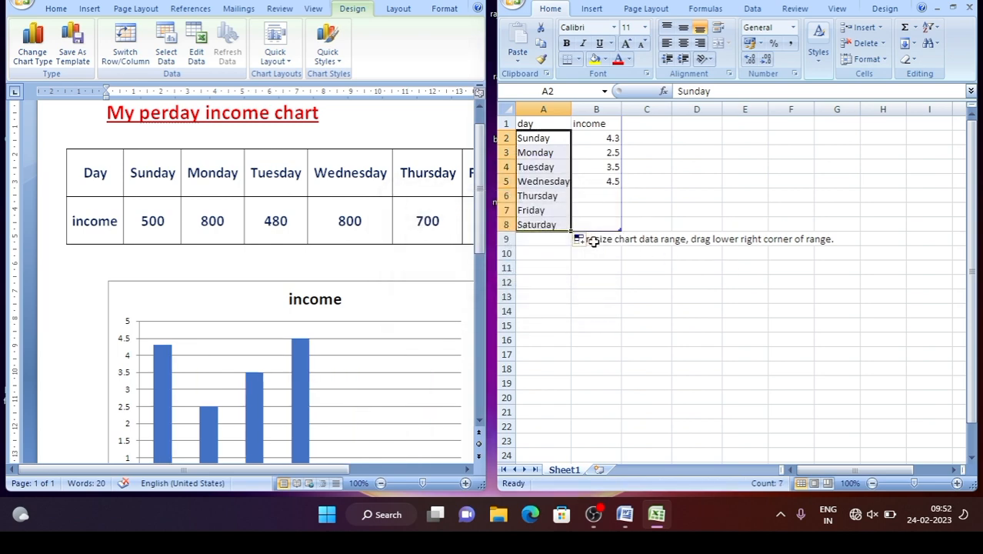
Delete the note about resizing the chart data range below the data table
left_click_drag(592, 240, 723, 247)
key("Delete")
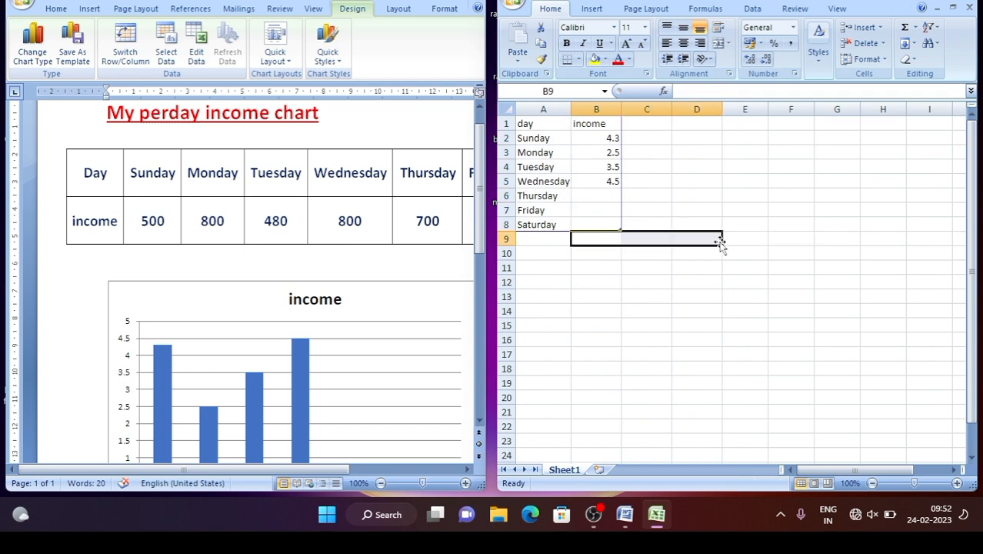
left_click(716, 268)
Enter the incomes for Sunday to Wednesday in B2:B5 of the chart data as 500, 800, 480 and 800
left_click(604, 141)
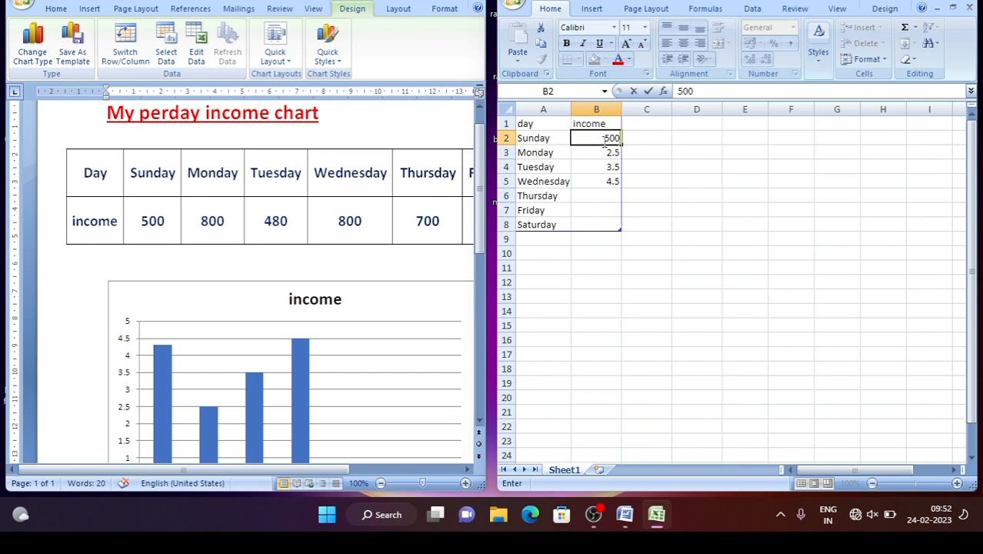
left_click(600, 157)
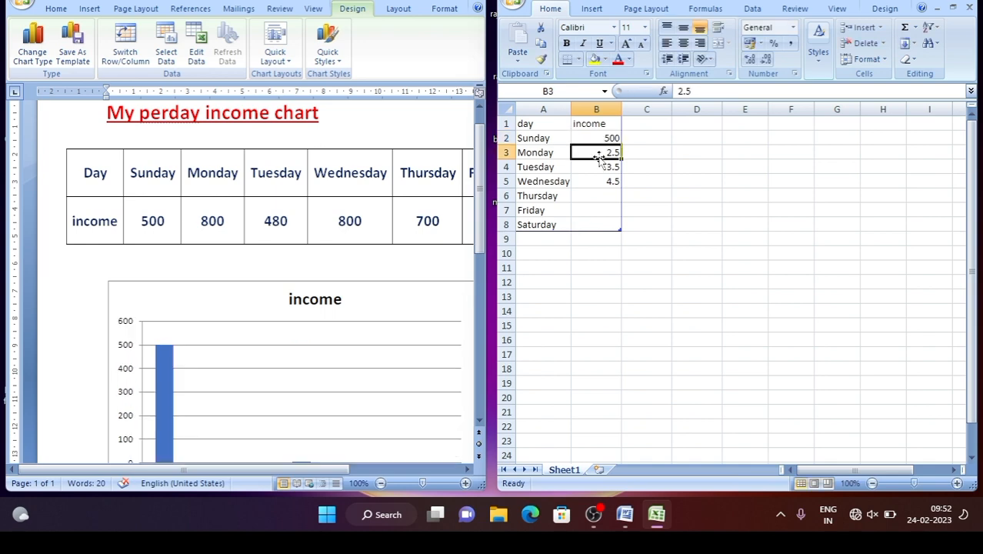
type("800")
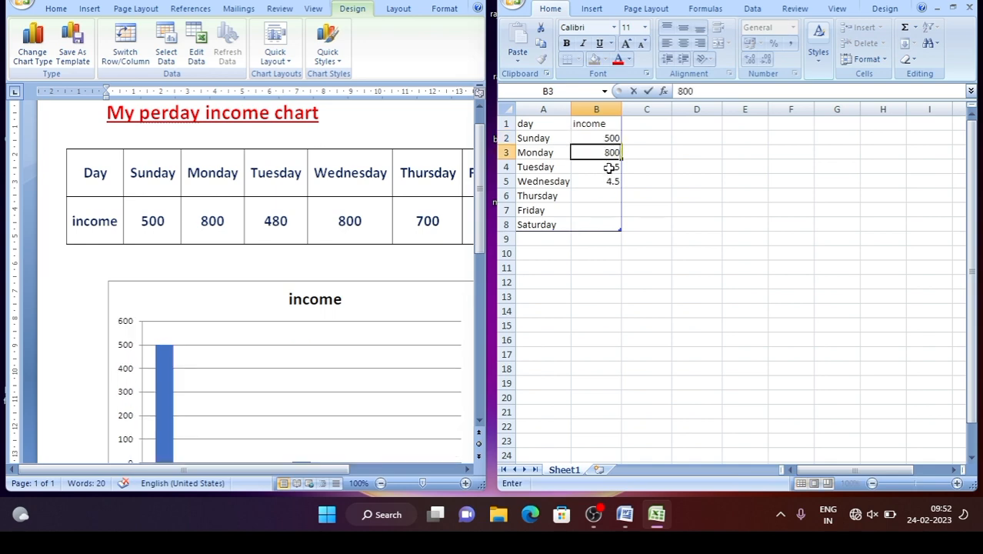
left_click(609, 167)
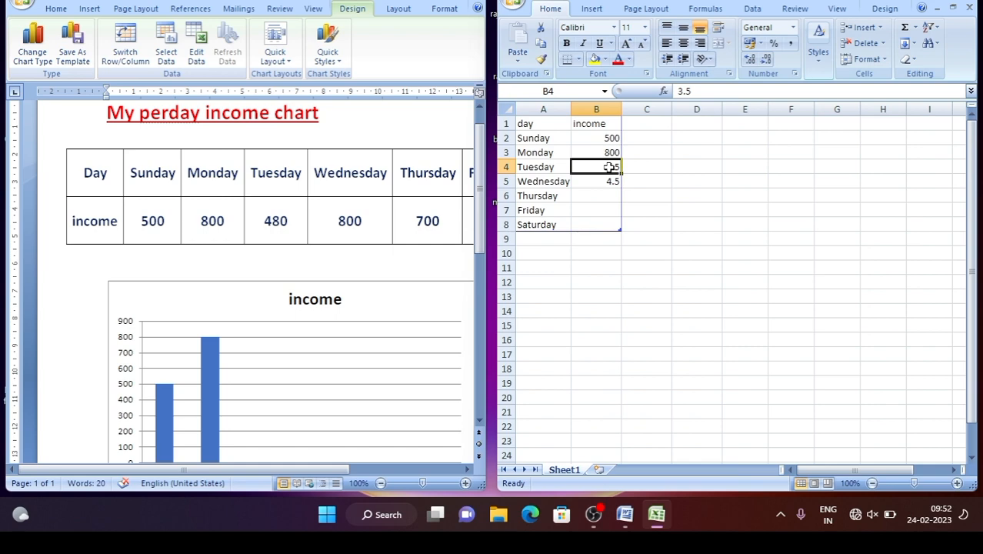
type("480")
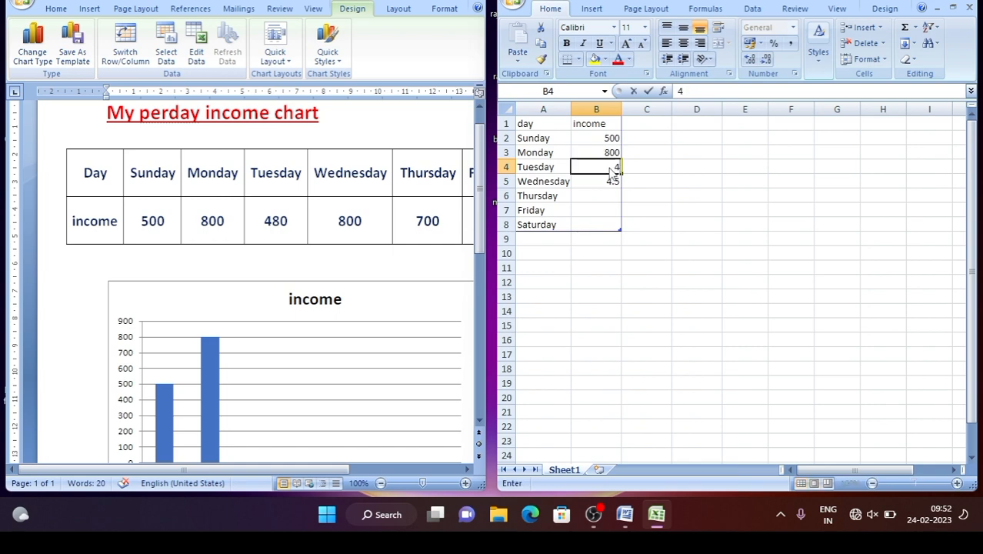
left_click(601, 185)
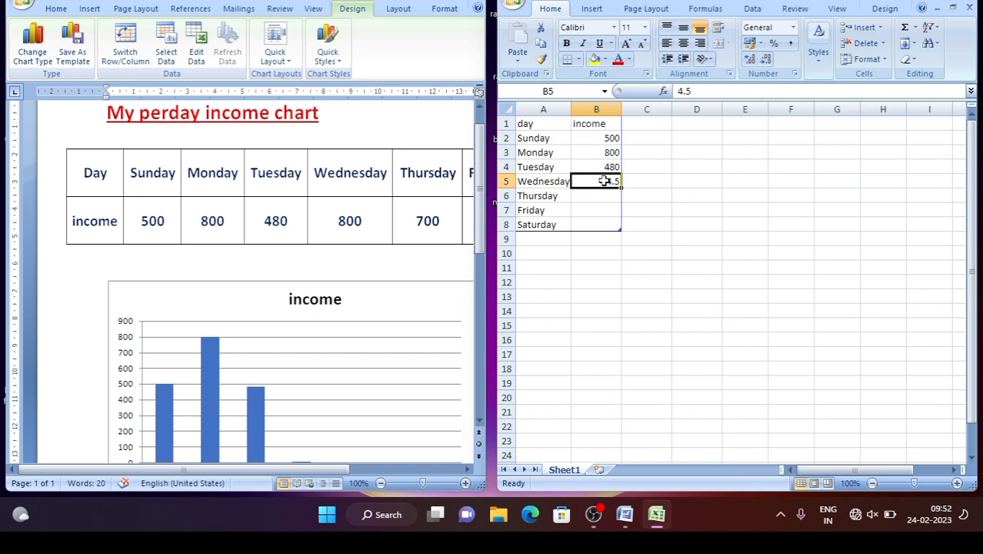
type("800")
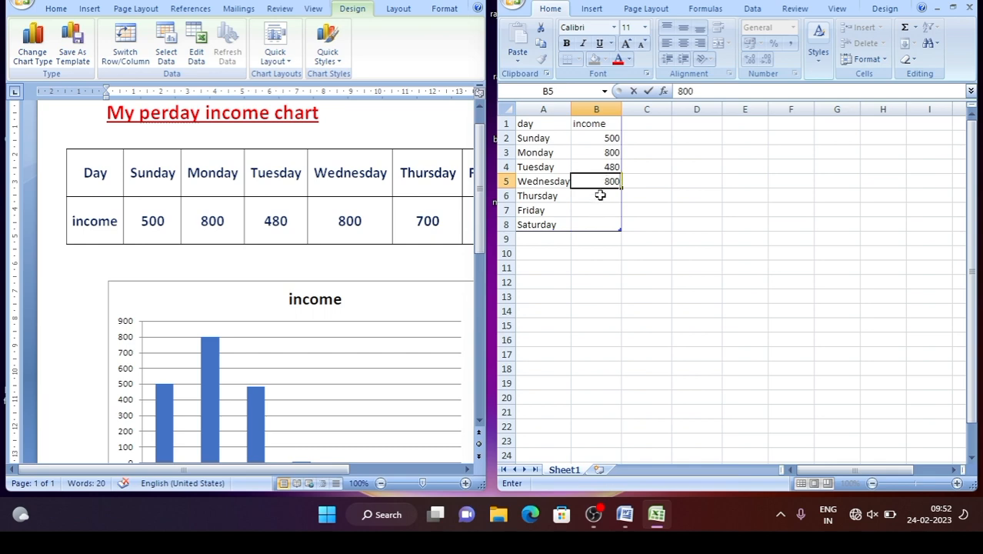
Fill in the incomes for Thursday, Friday and Saturday in B6:B8 as 700, 690 and 1000, matching the document's table
left_click(600, 196)
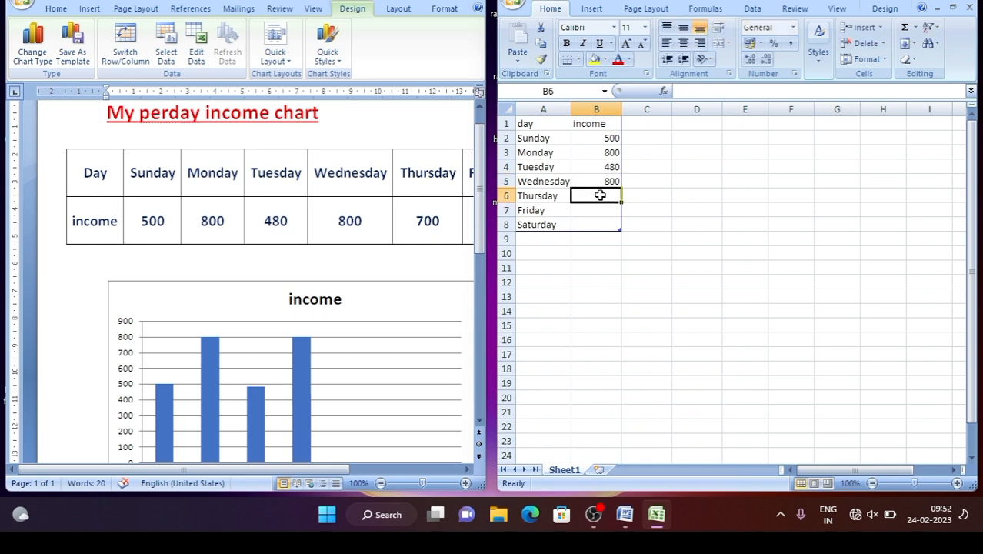
type("700")
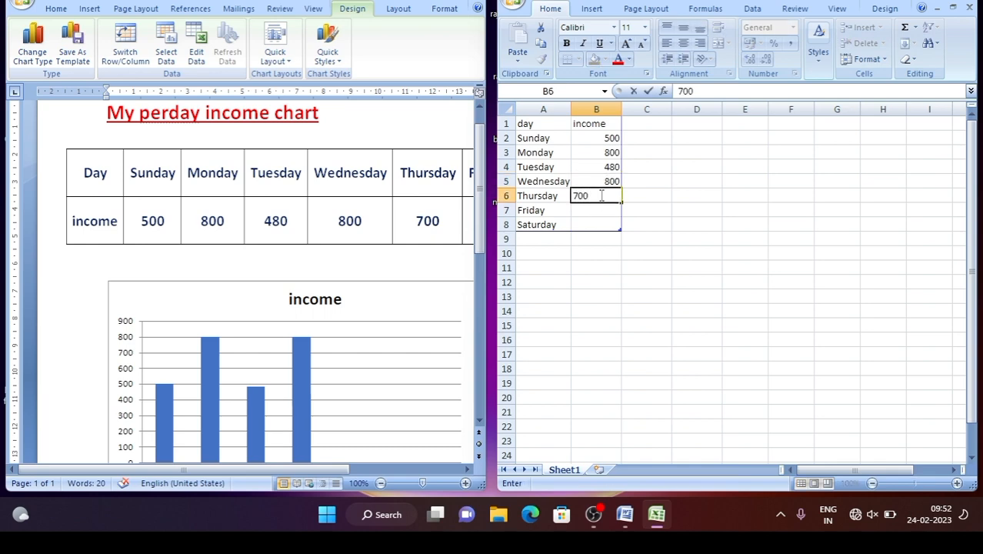
left_click(600, 209)
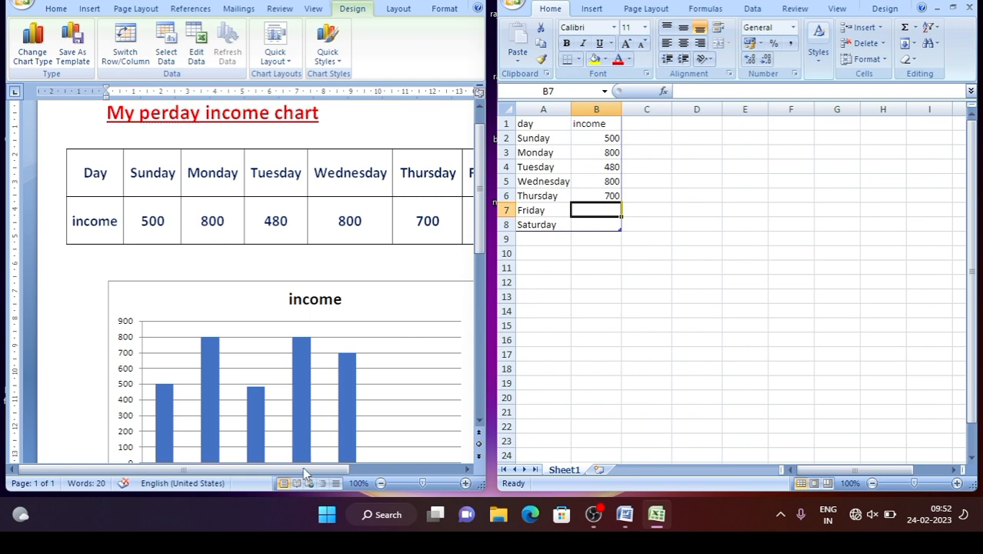
left_click_drag(305, 470, 379, 466)
left_click(595, 208)
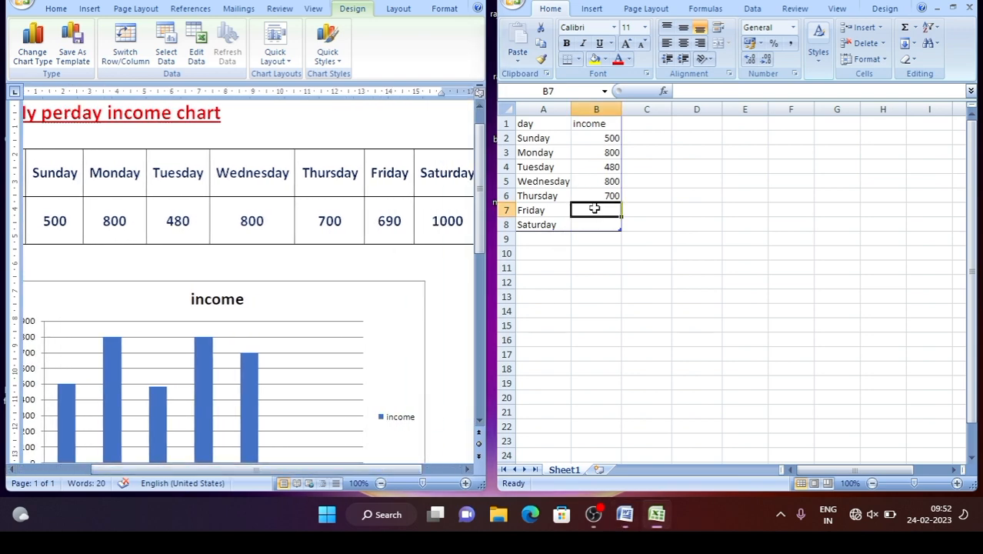
type("690")
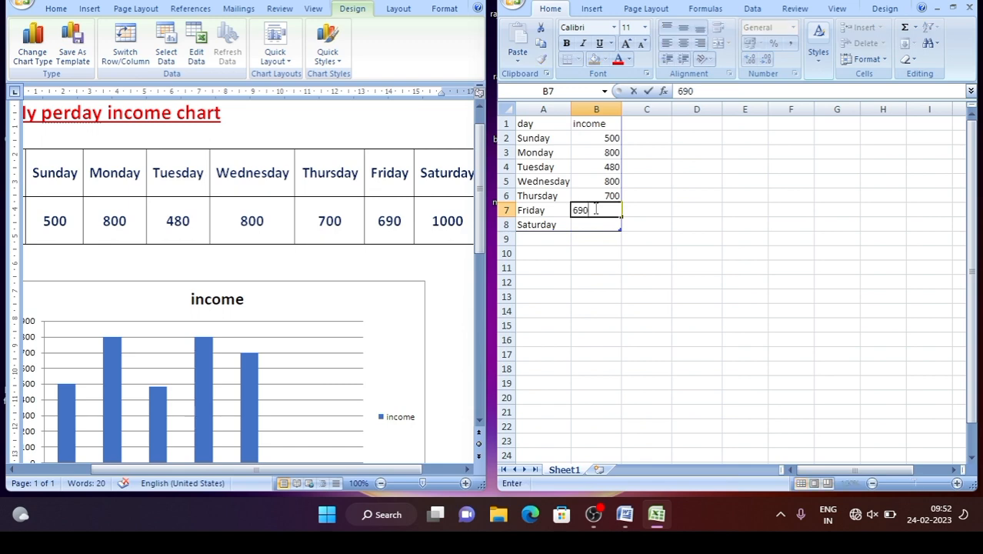
left_click(597, 220)
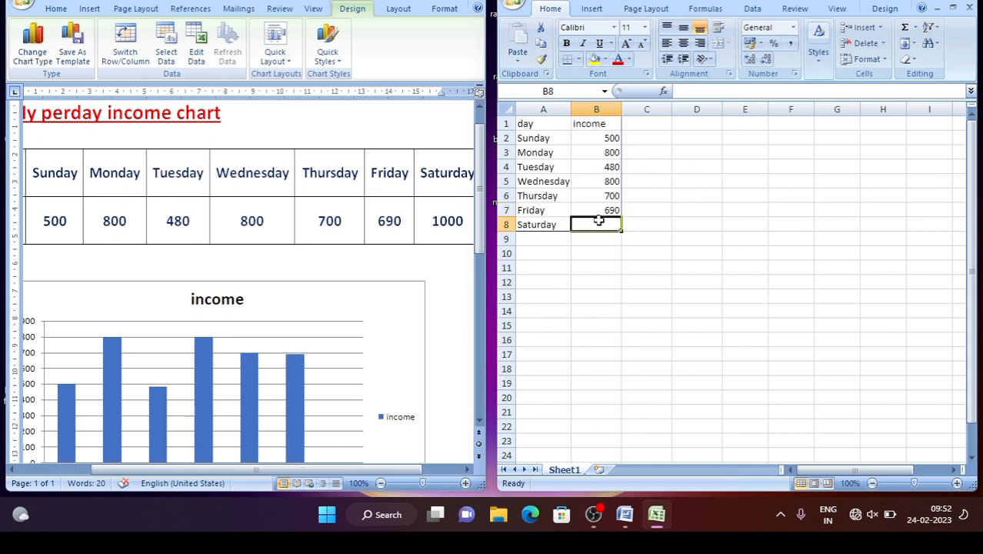
type("1000")
key("Return")
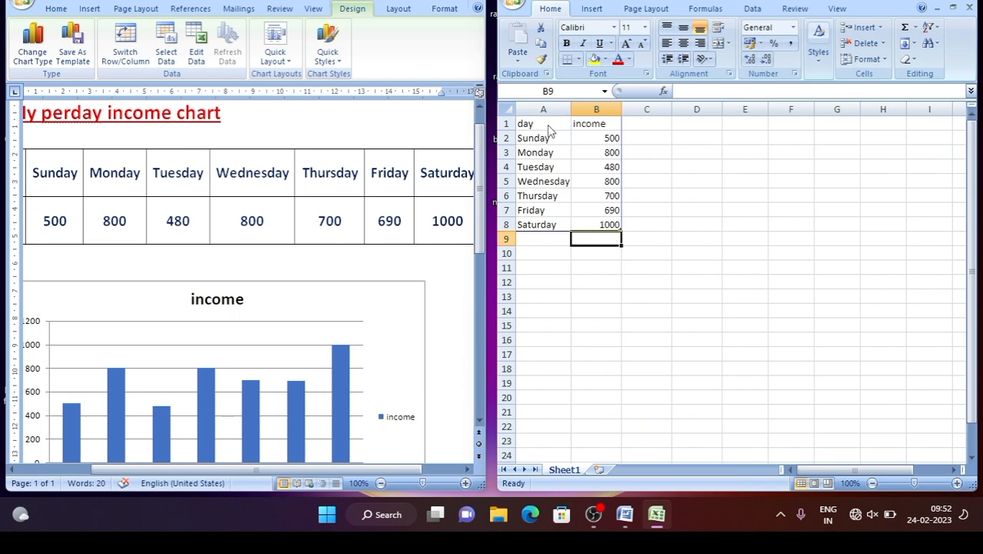
Apply all borders and bold formatting to the chart data in A1:B8
left_click_drag(545, 125, 604, 223)
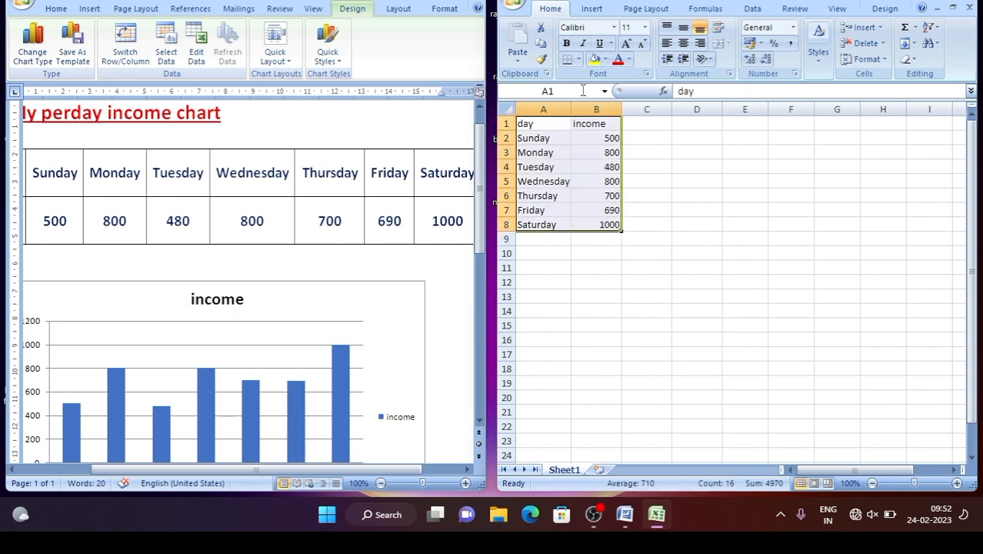
left_click(579, 59)
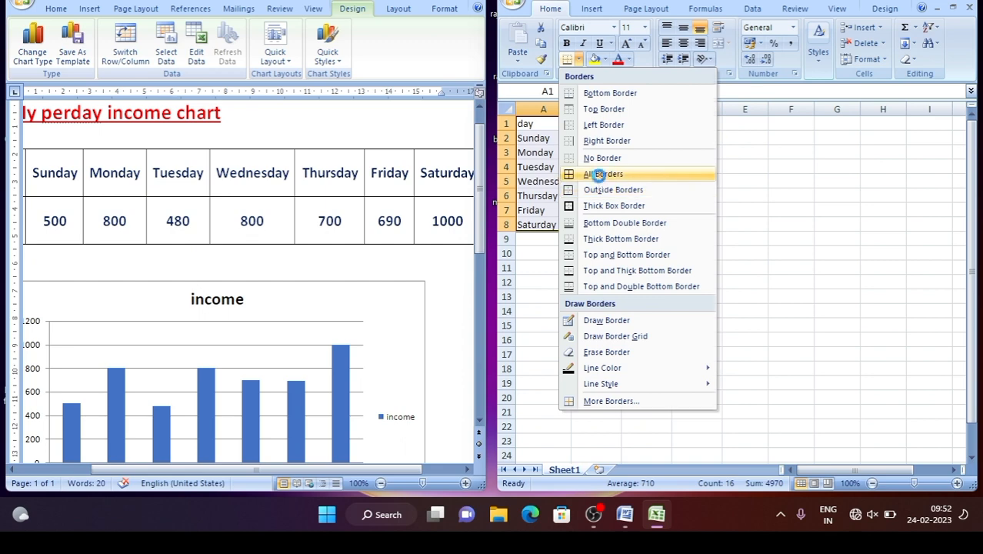
left_click(591, 173)
left_click(567, 44)
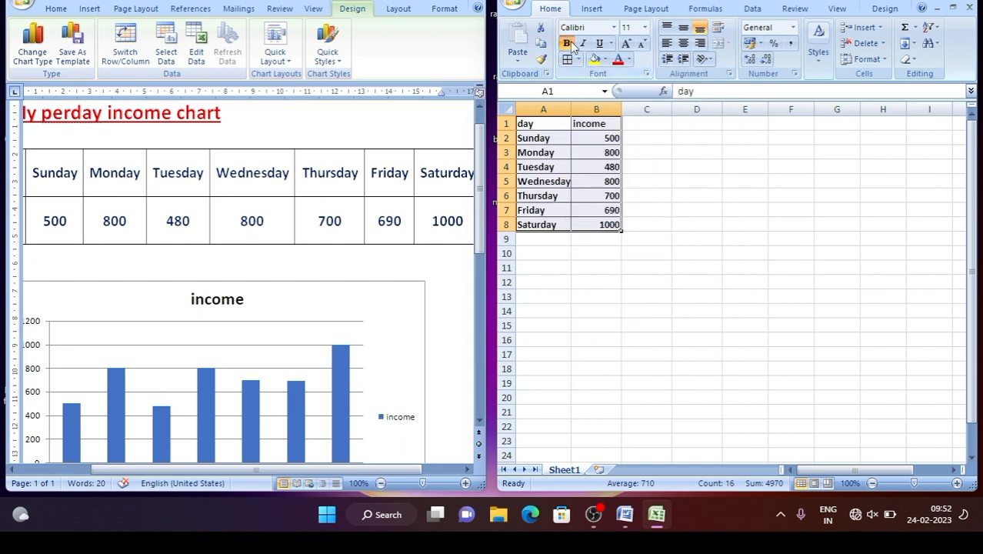
left_click(700, 231)
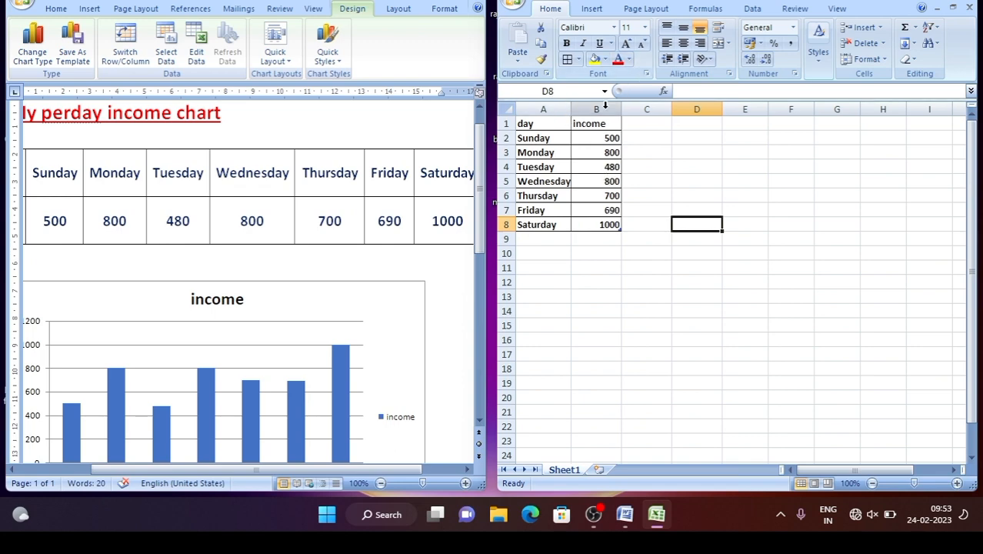
Autofit column A of the chart data to its contents and widen column B slightly
double_click(572, 108)
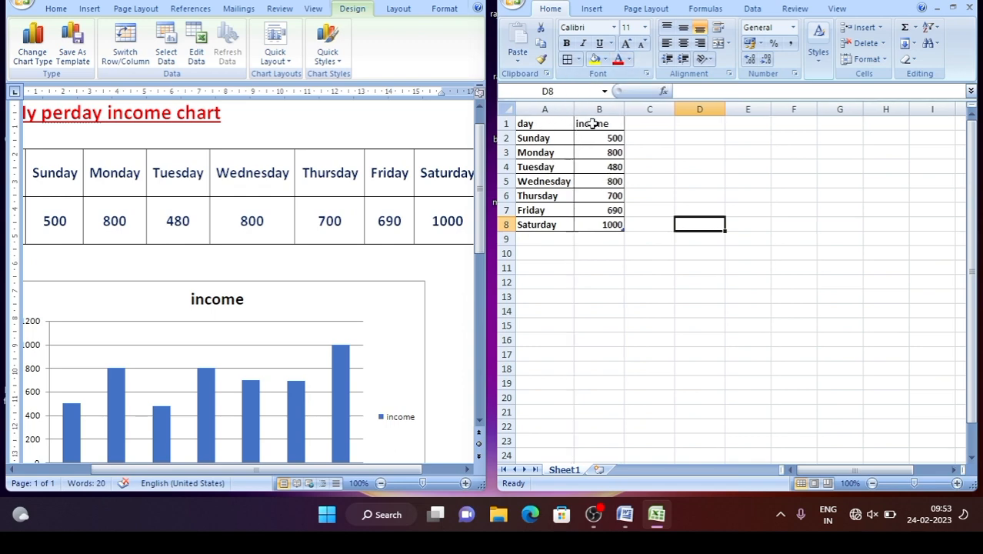
left_click_drag(621, 111, 631, 111)
left_click(701, 205)
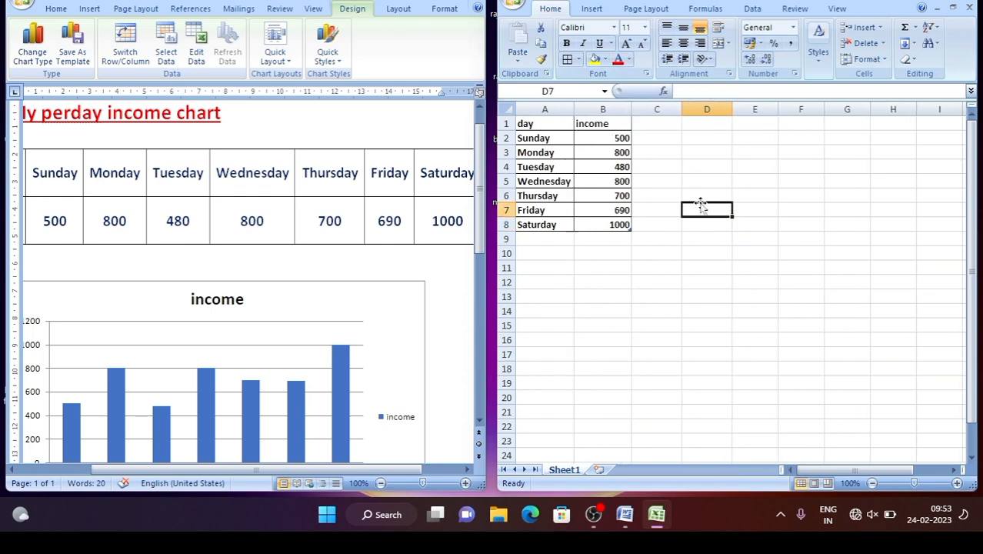
Minimize the chart data workbook and maximize the document window containing the chart
left_click(548, 154)
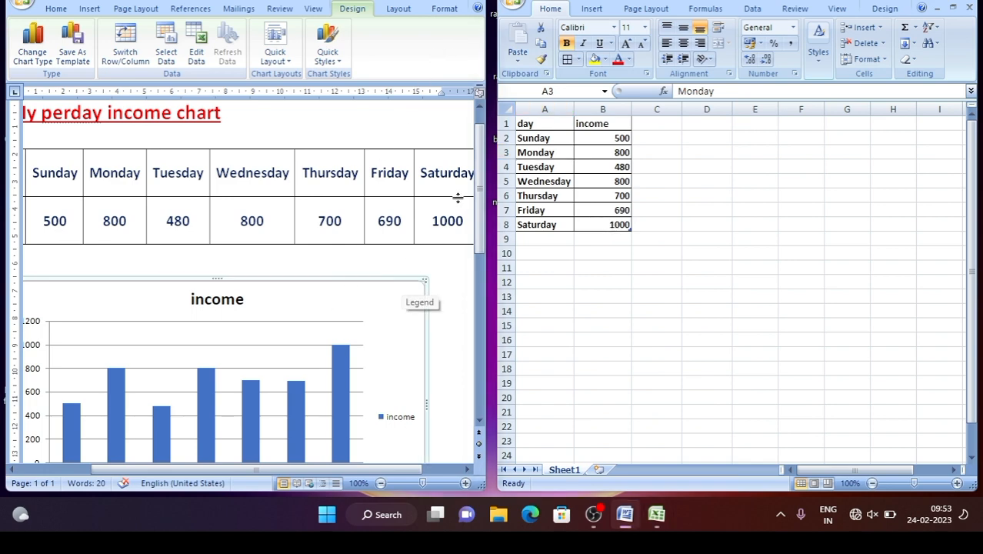
left_click_drag(480, 167, 485, 228)
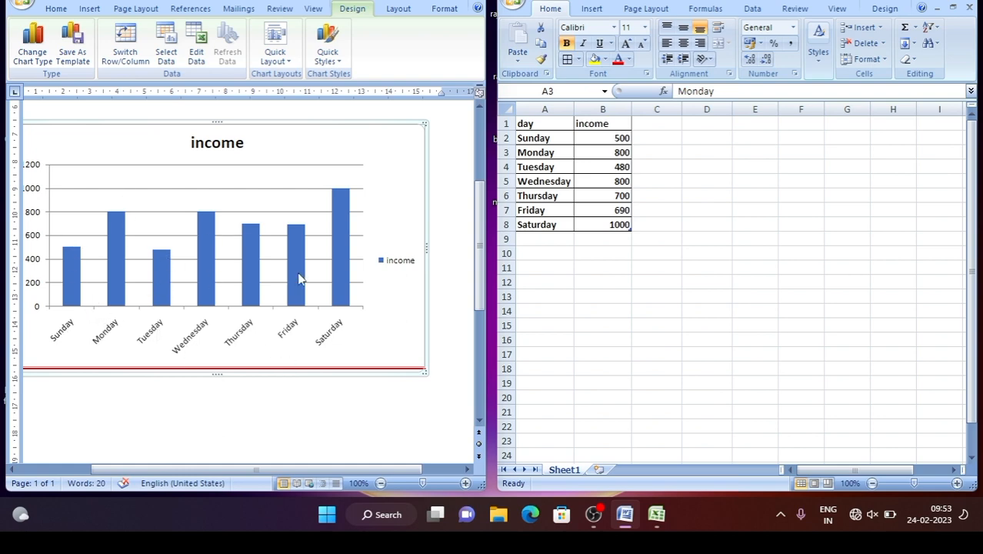
left_click(891, 1)
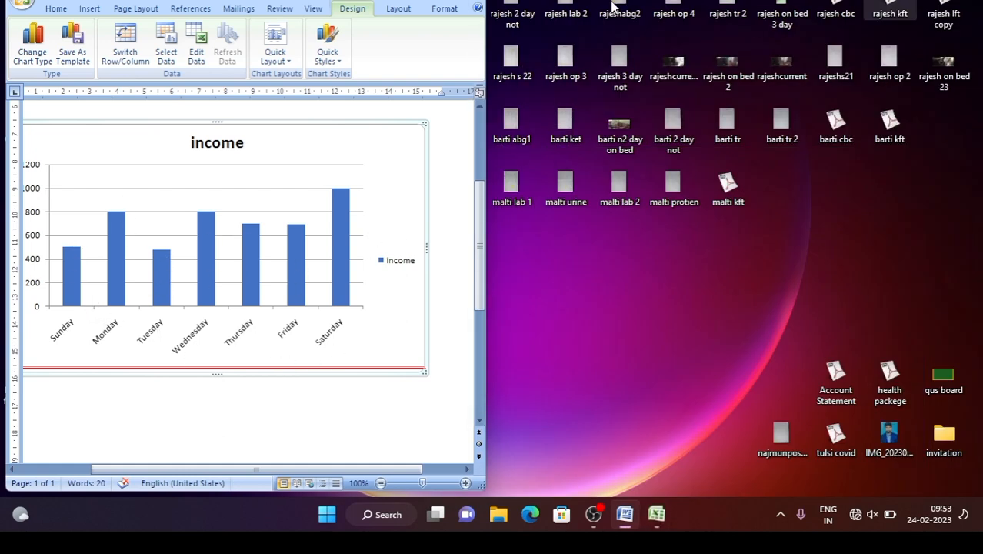
left_click(433, 1)
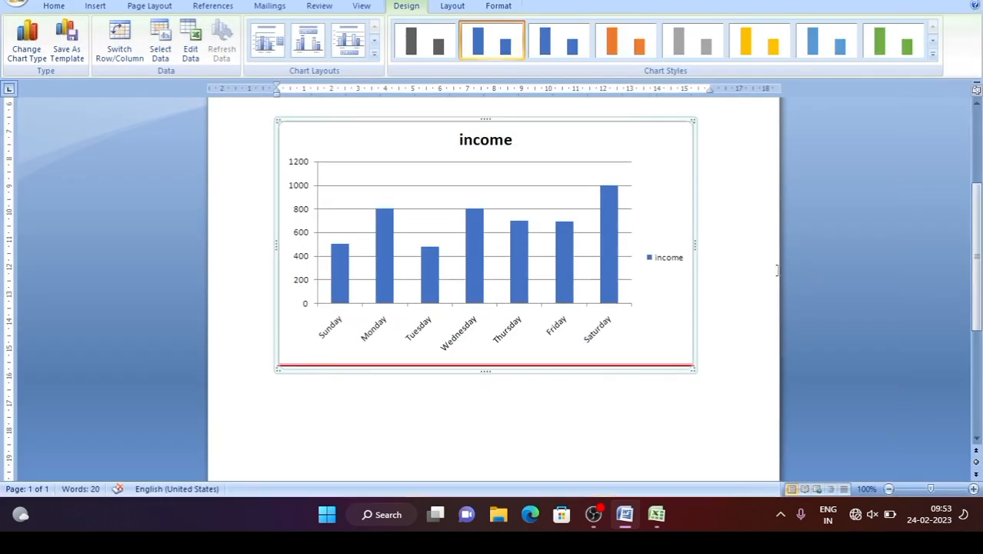
Replace the chart title with "my income chart"
left_click_drag(970, 234, 980, 174)
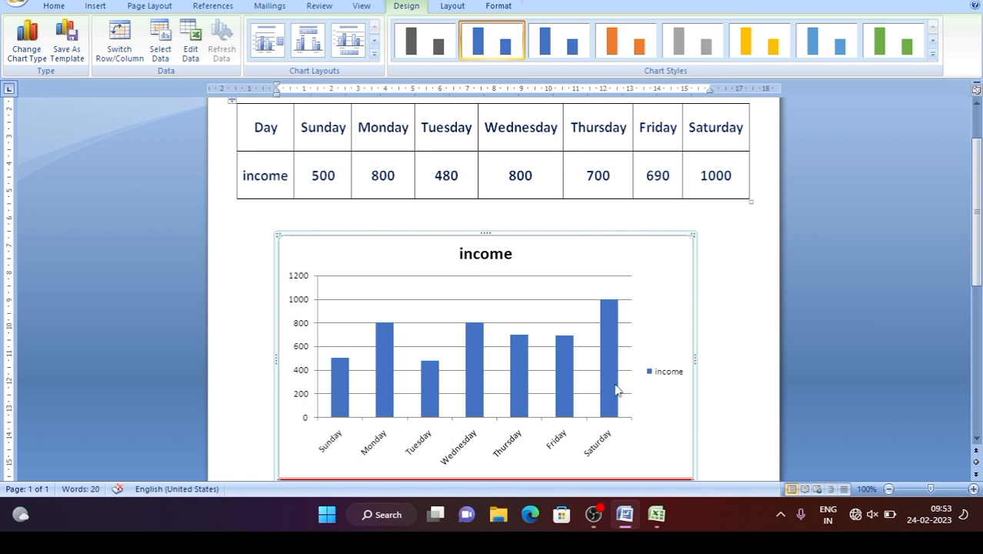
left_click(477, 255)
left_click_drag(517, 254, 460, 254)
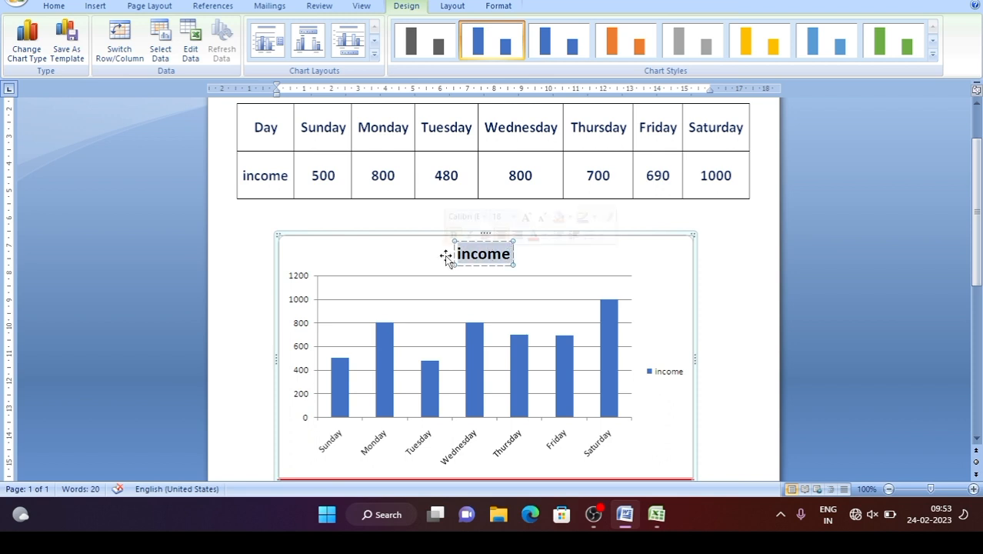
type("my")
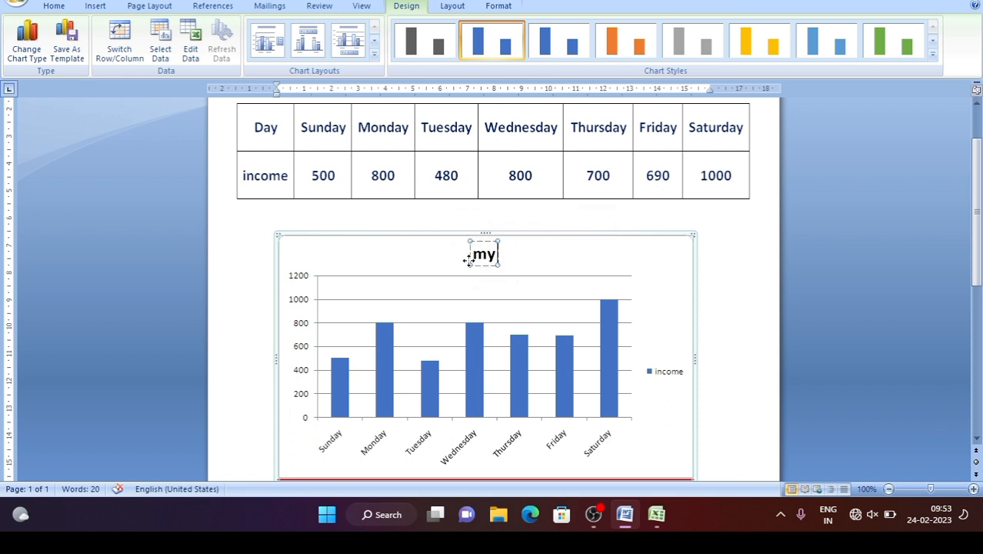
type(" income")
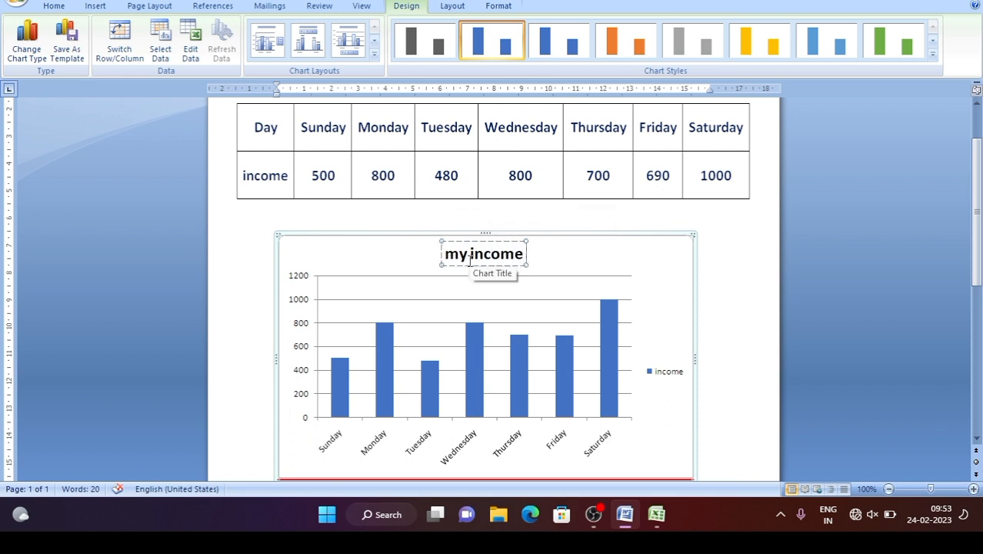
type(" chae")
key("BackSpace")
type("r")
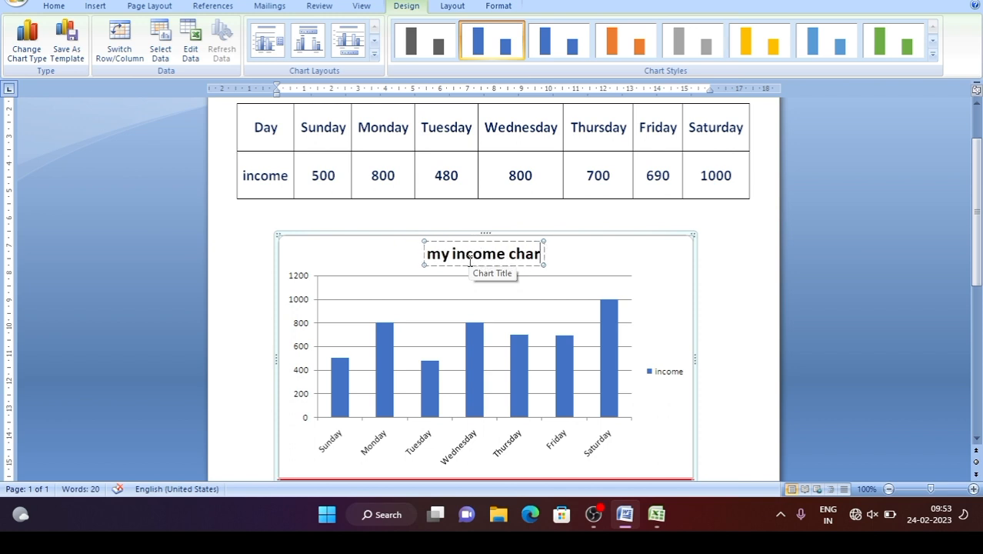
type("t")
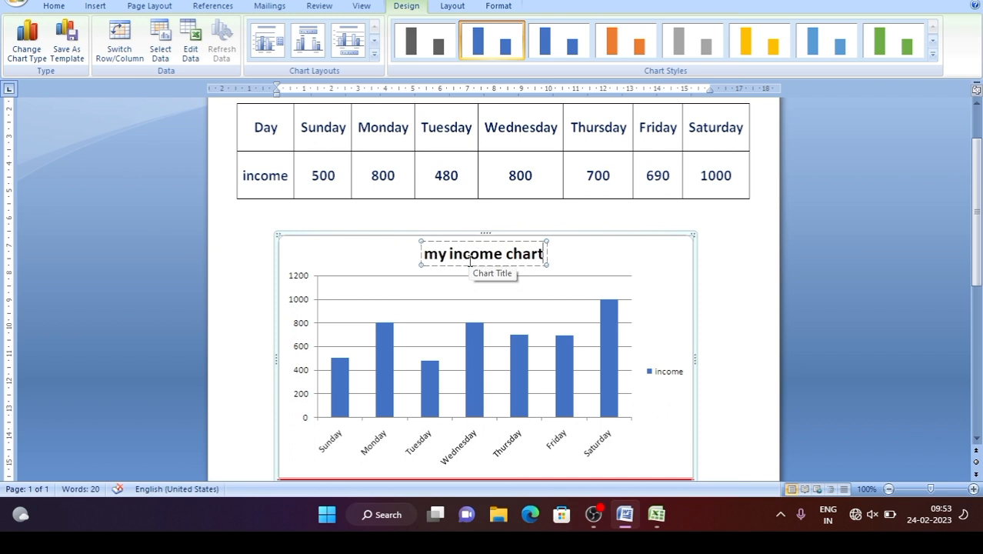
left_click(665, 292)
Bring the chart's data workbook back up for review and minimize it again to return to the document
left_click_drag(977, 262, 976, 283)
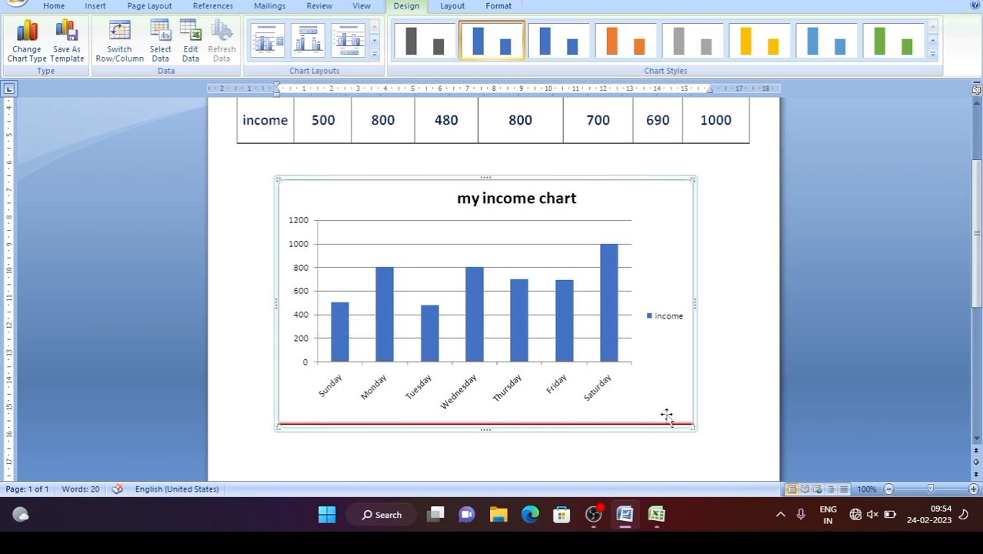
left_click(657, 520)
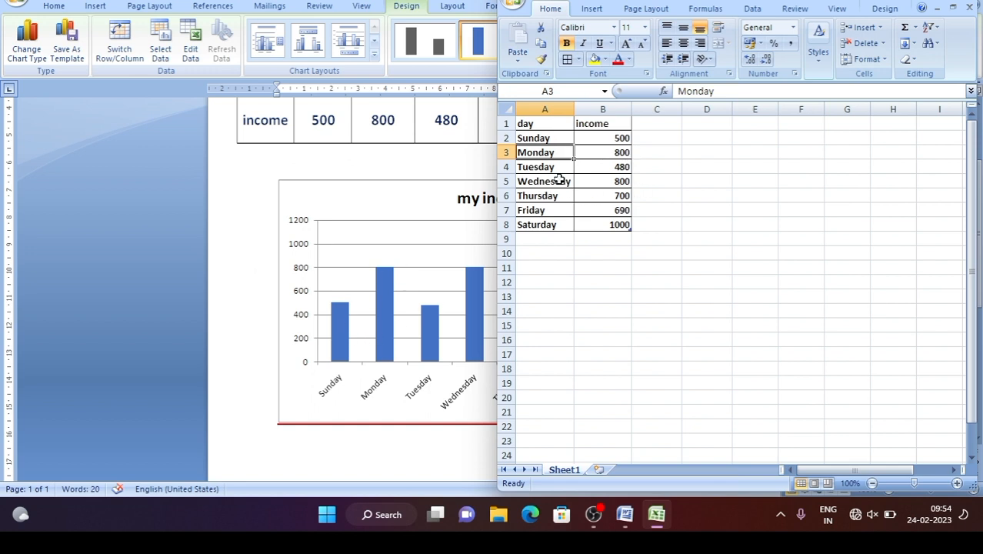
left_click(912, 1)
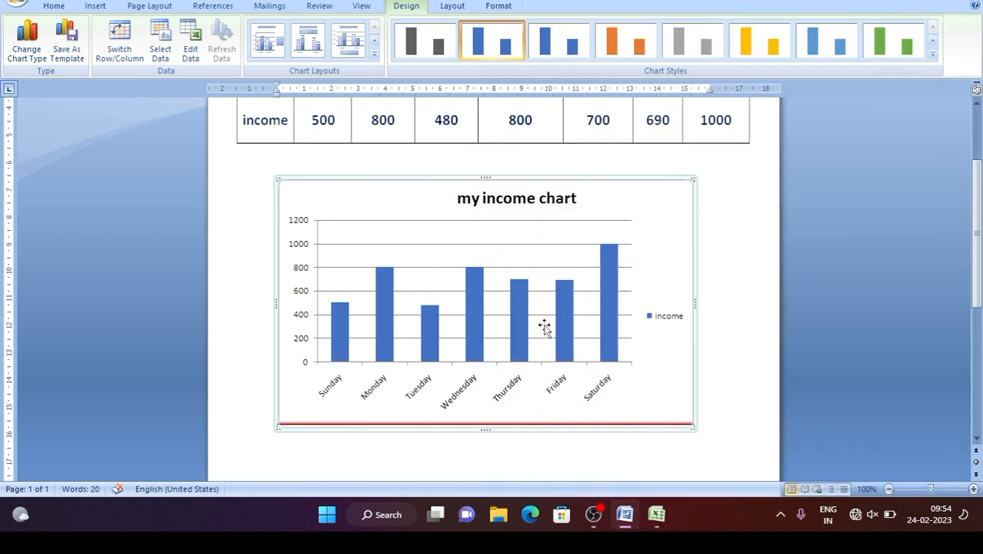
Try the yellow, light blue and green chart styles, and apply the orange column style to the income chart
left_click(764, 43)
left_click(817, 48)
left_click(879, 44)
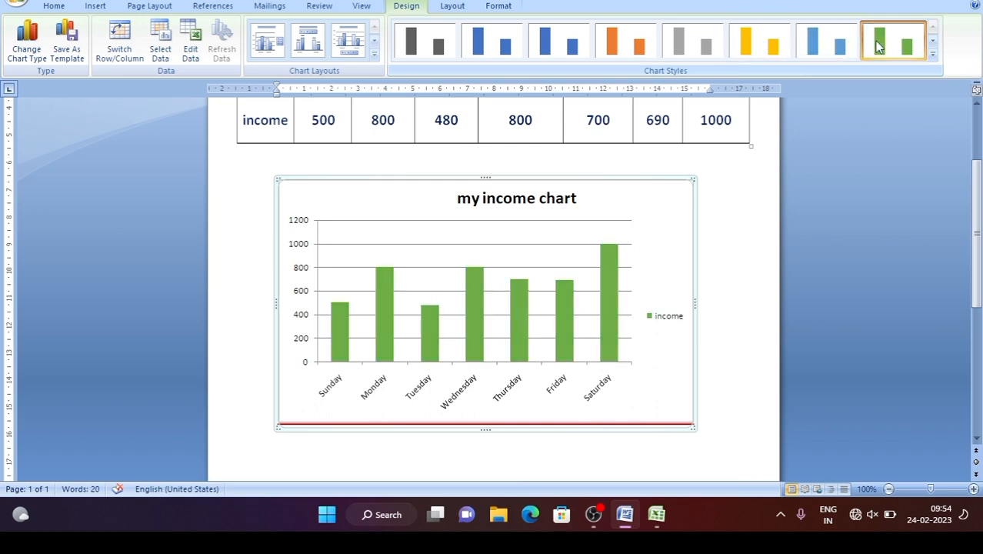
left_click(628, 47)
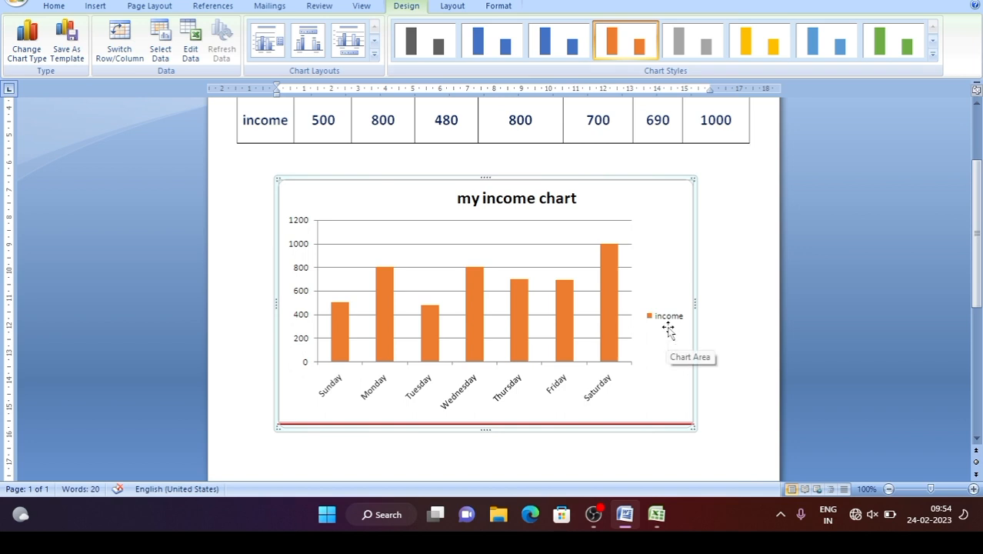
Apply the light blue column style to the income chart
left_click(458, 10)
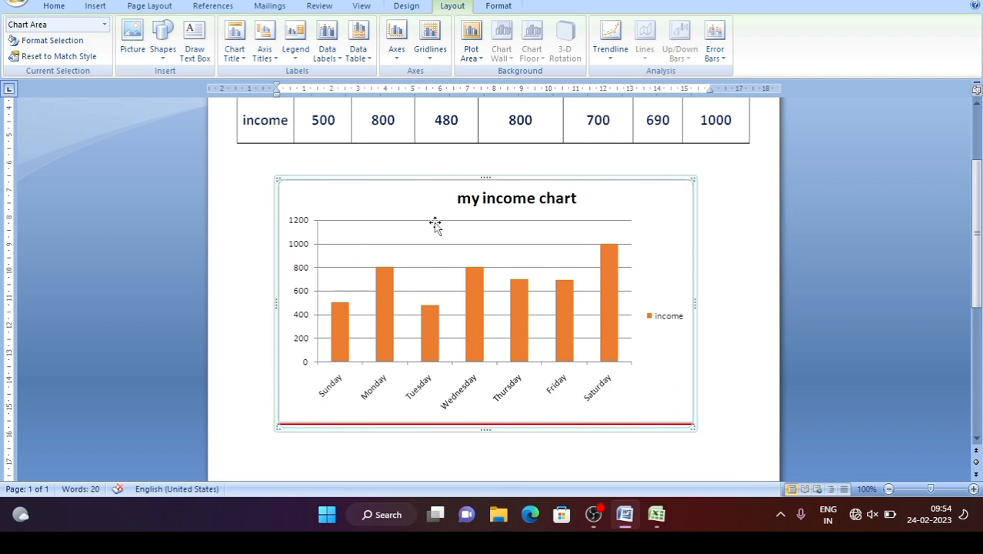
mouse_move(622, 316)
left_click(408, 6)
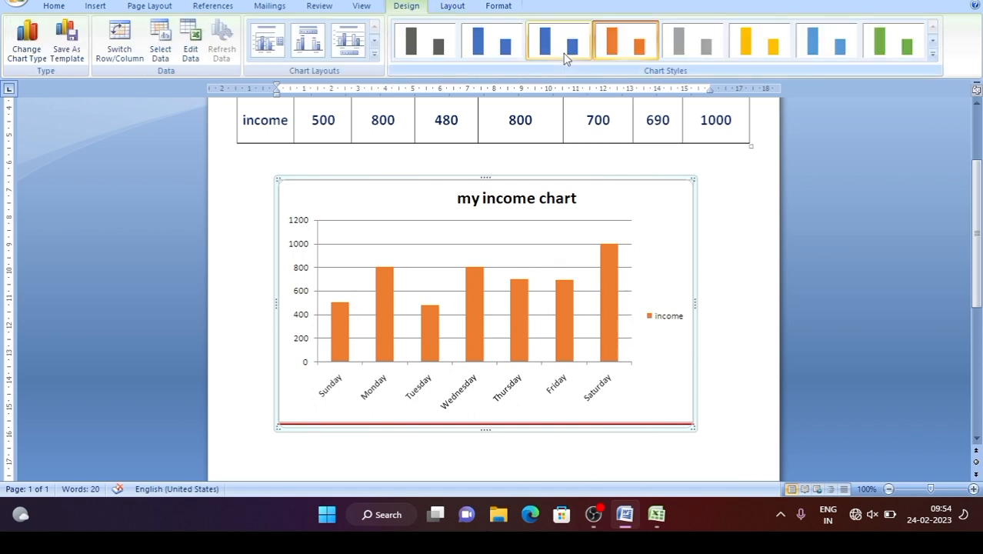
left_click(834, 48)
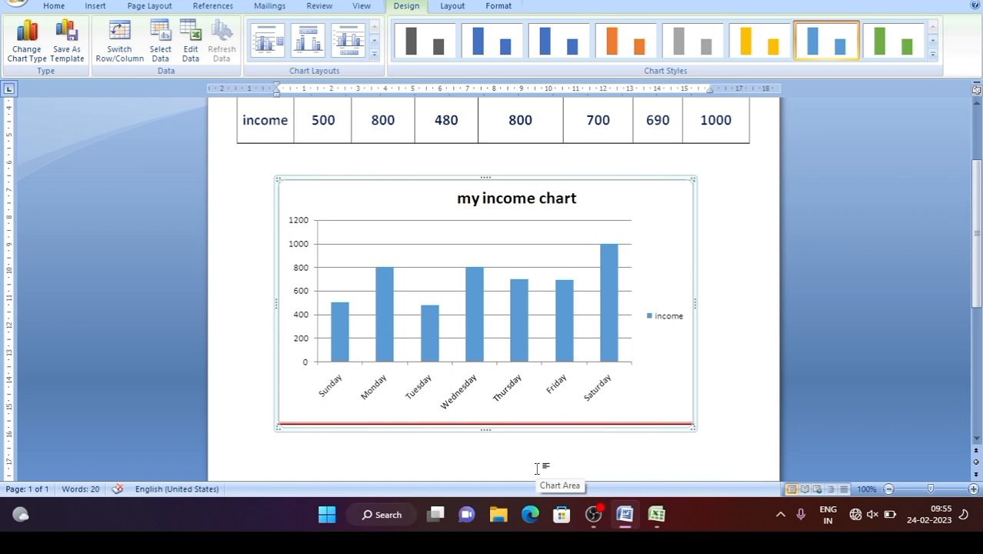
Bring up the income chart's data workbook for review and close it to return to the document
left_click(656, 515)
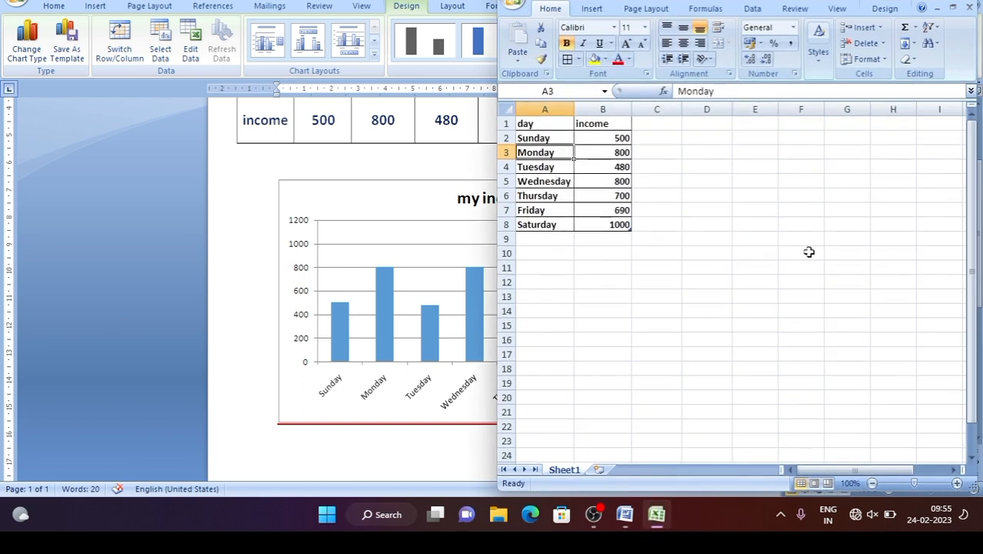
left_click(896, 1)
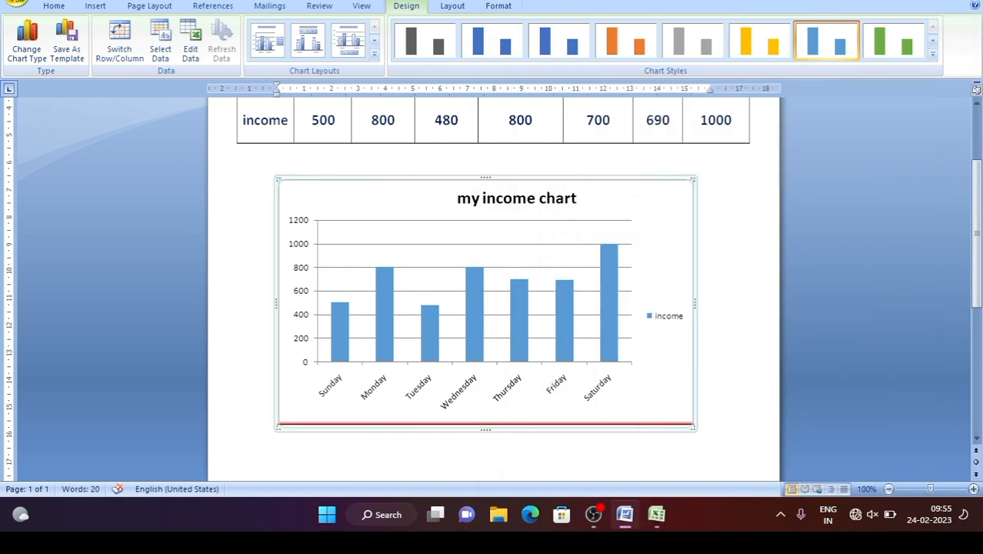
left_click(656, 516)
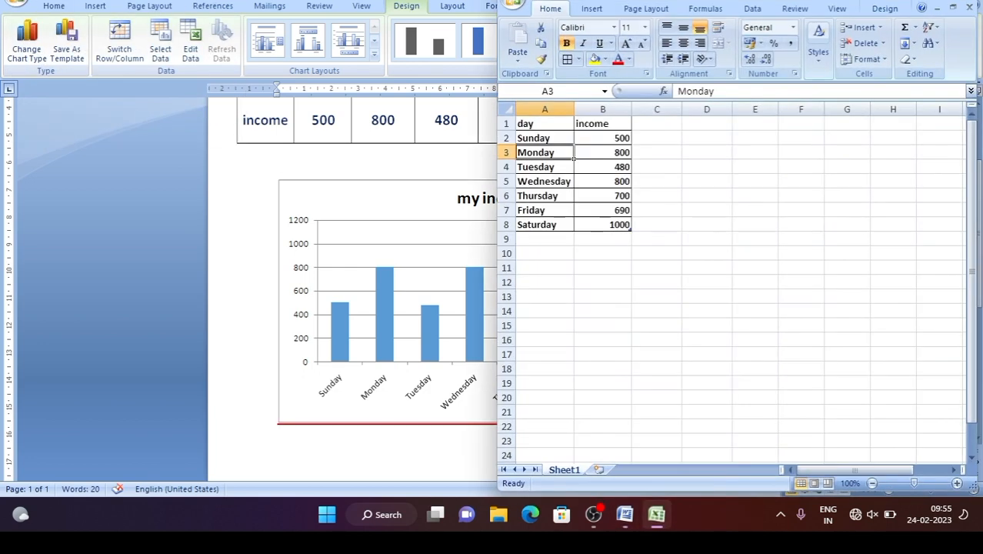
left_click(968, 5)
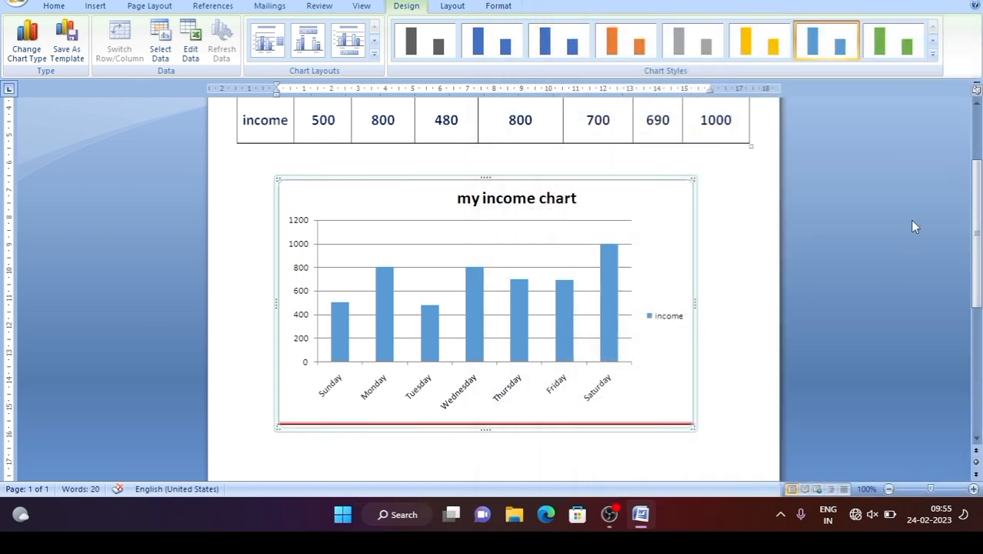
Reopen the selected income chart's source data for editing, review it beside the document, and close the data workbook
scroll(915, 226, "down", 4)
scroll(915, 226, "up", 7)
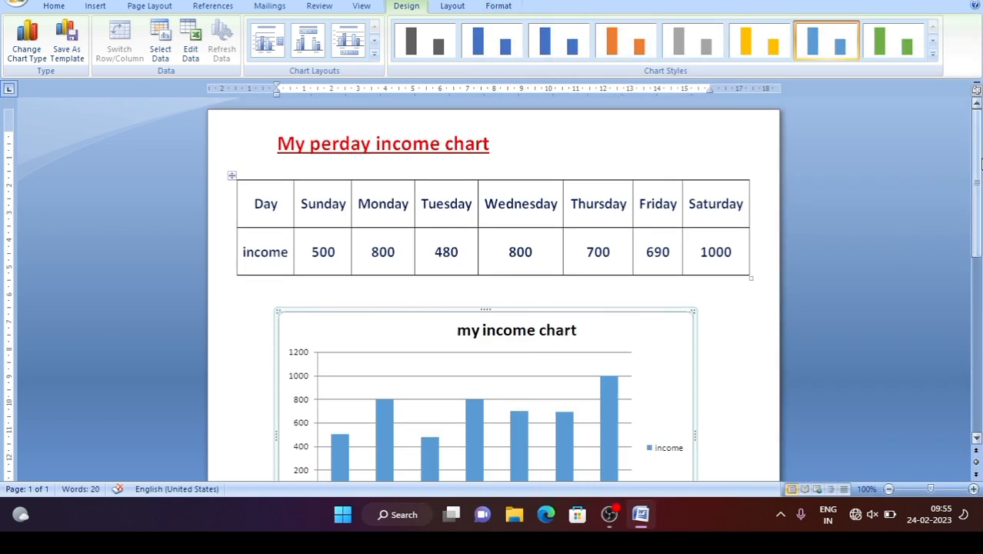
scroll(981, 164, "down", 5)
scroll(981, 163, "up", 2)
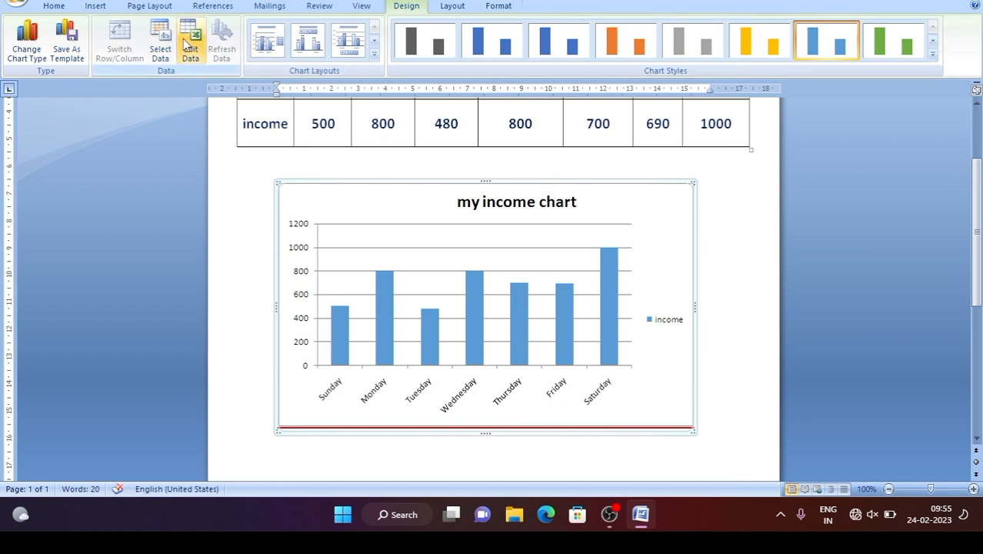
left_click(719, 183)
left_click(657, 192)
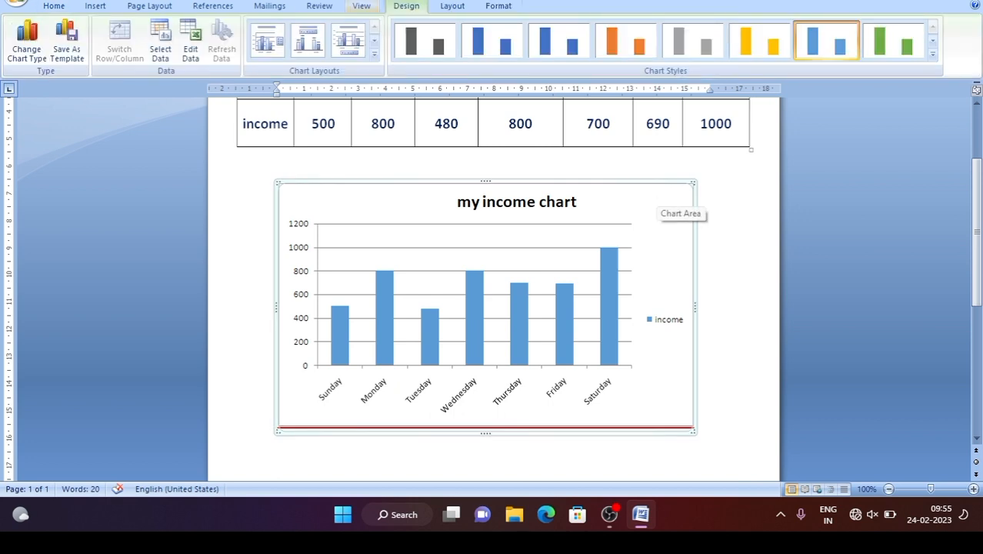
left_click(192, 42)
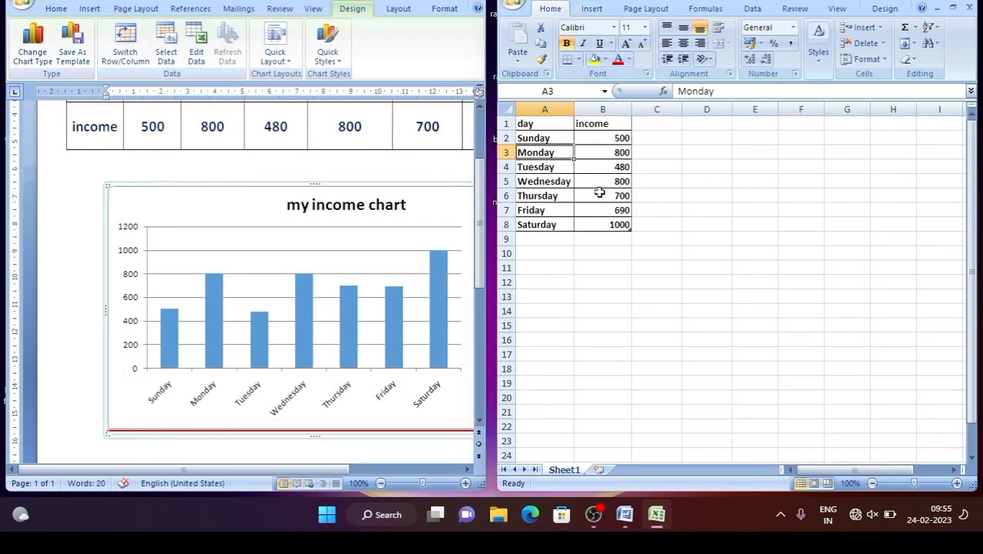
left_click(970, 2)
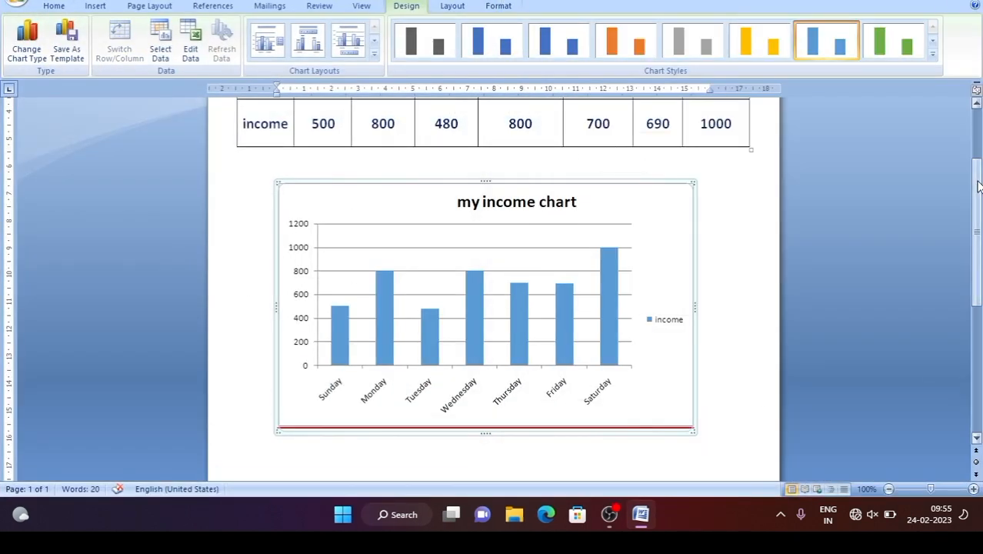
scroll(275, 256, "up", 3)
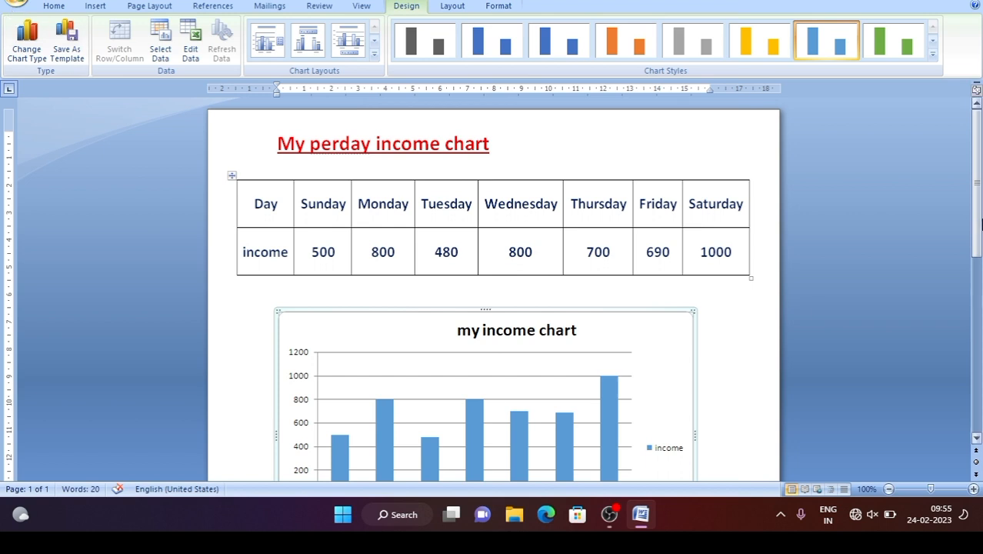
mouse_move(979, 167)
left_mouse_down()
mouse_move(980, 197)
mouse_move(980, 151)
left_mouse_up()
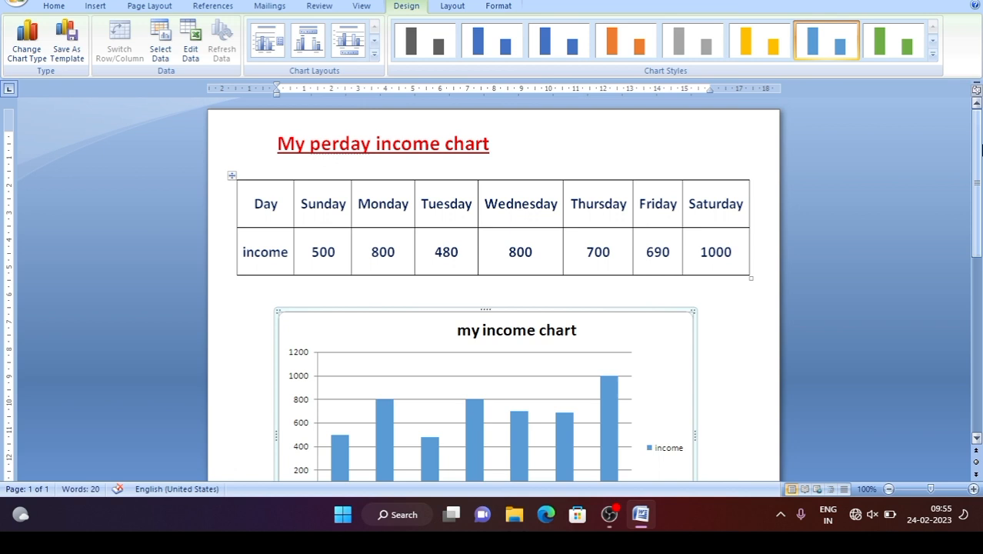
mouse_move(981, 151)
left_mouse_down()
mouse_move(980, 189)
mouse_move(980, 154)
left_mouse_up()
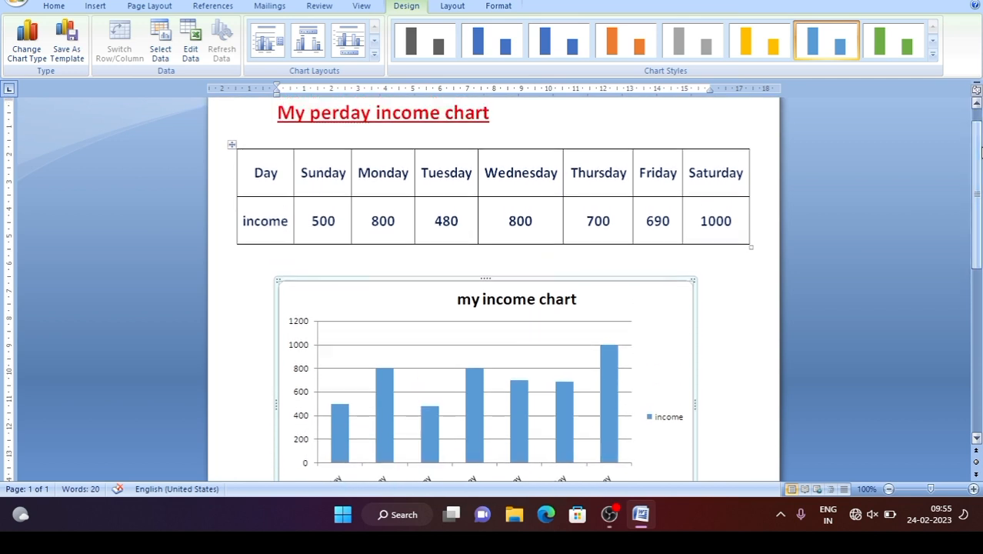